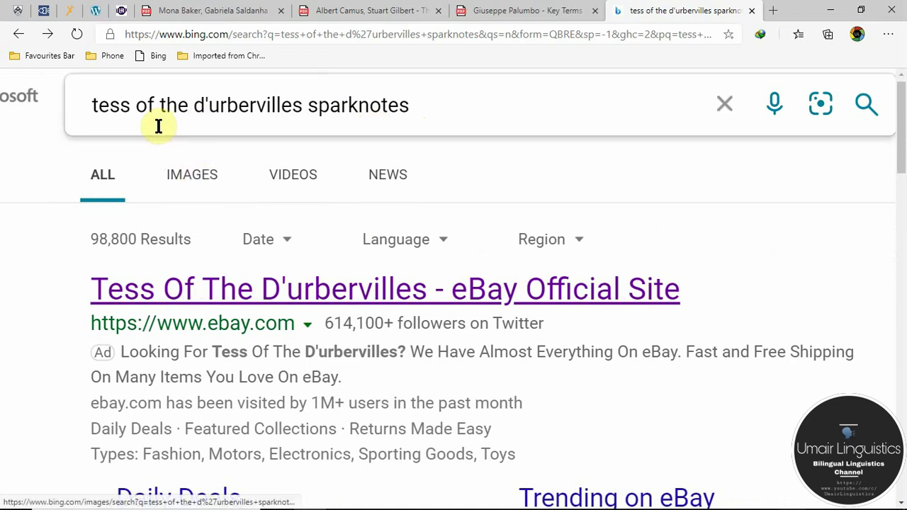
- Open the SparkNotes study guide for Tess of the d'Urbervilles from the search results and go to its Plot Overview
scroll(244, 152, "down", 1)
scroll(245, 156, "down", 4)
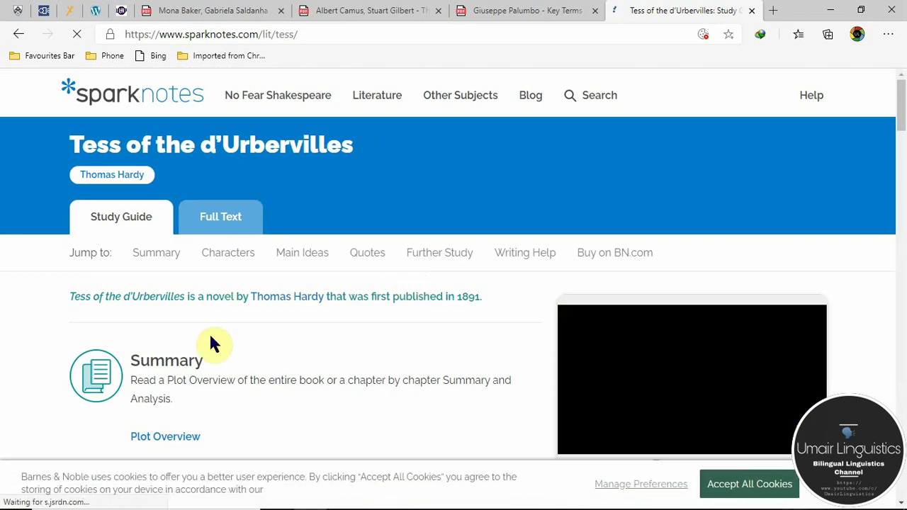
scroll(209, 333, "down", 1)
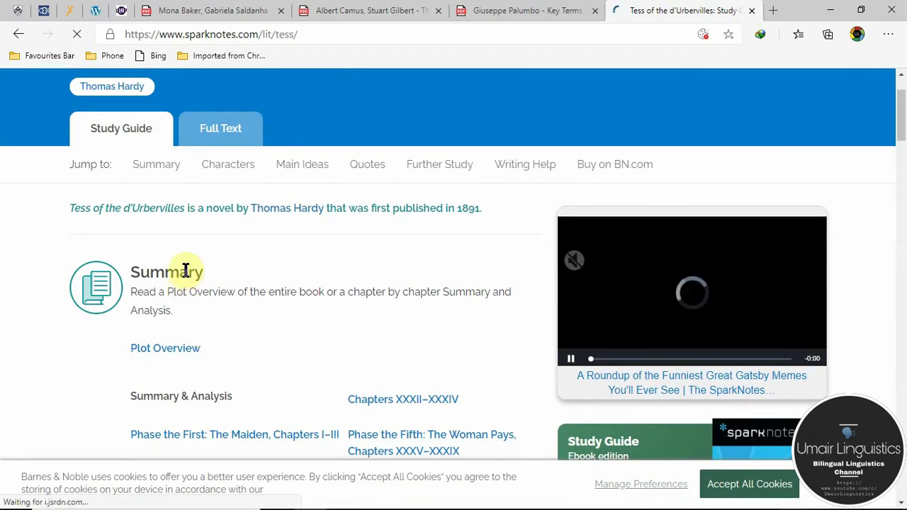
scroll(158, 280, "down", 1)
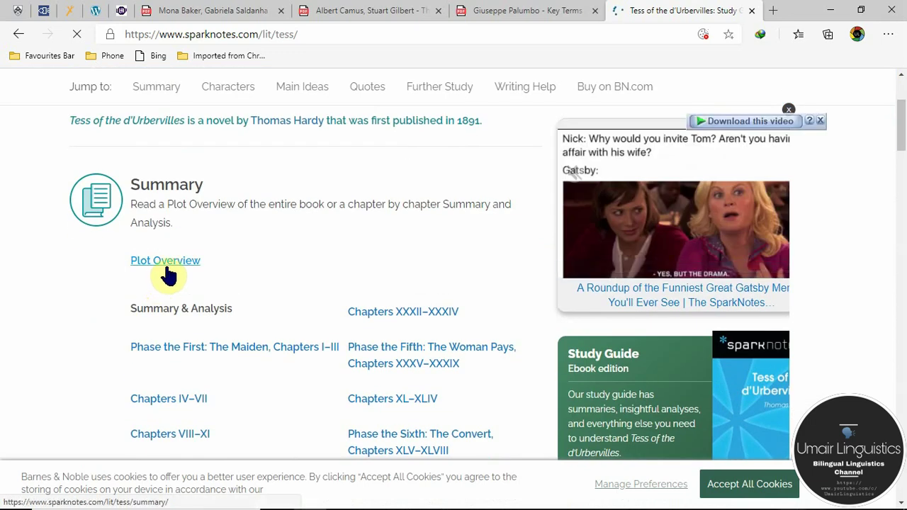
left_click(166, 263)
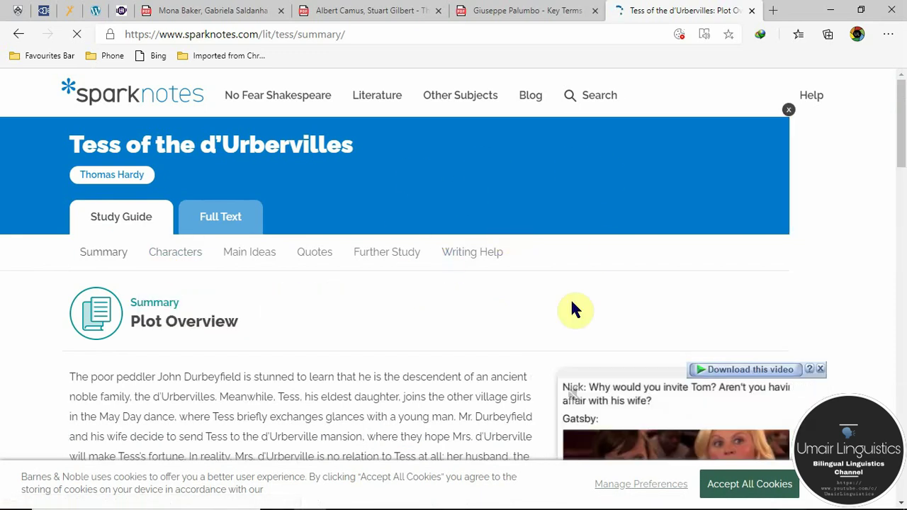
- Look through the Plot Overview page, examining how the summary text is laid out among the ads and videos
scroll(449, 333, "down", 8)
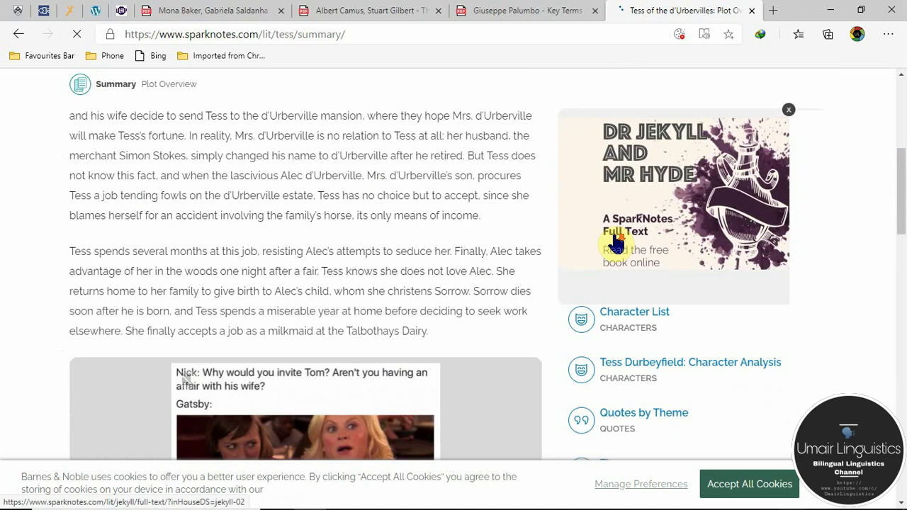
scroll(395, 415, "down", 5)
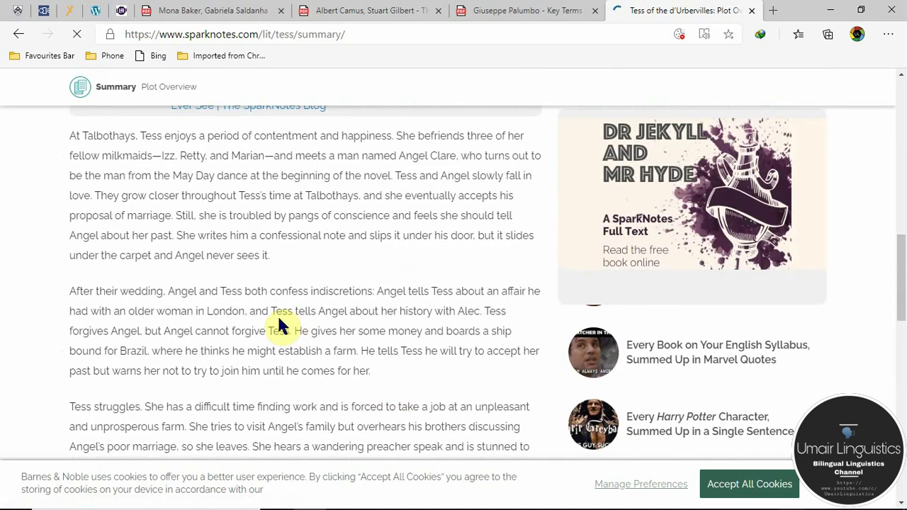
scroll(281, 314, "down", 4)
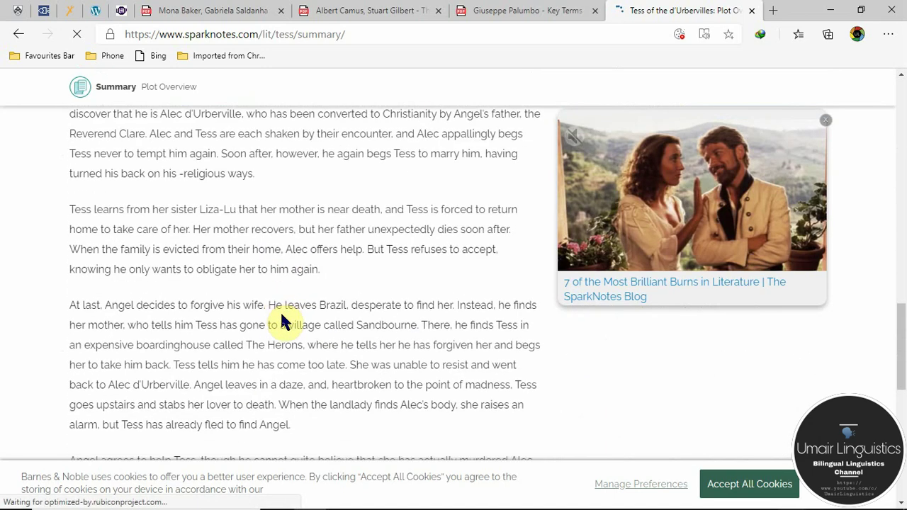
scroll(283, 318, "up", 4)
scroll(284, 313, "up", 14)
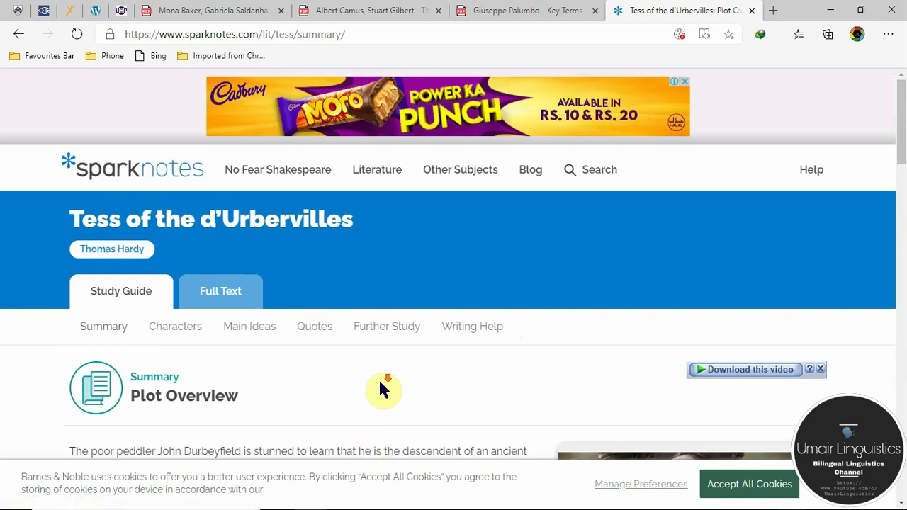
scroll(379, 386, "down", 3)
scroll(379, 383, "down", 8)
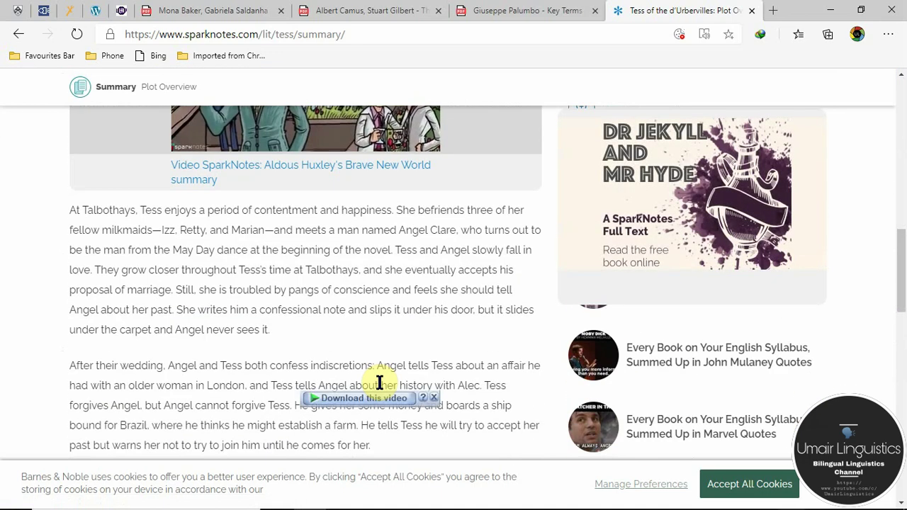
scroll(379, 382, "down", 4)
scroll(380, 383, "up", 3)
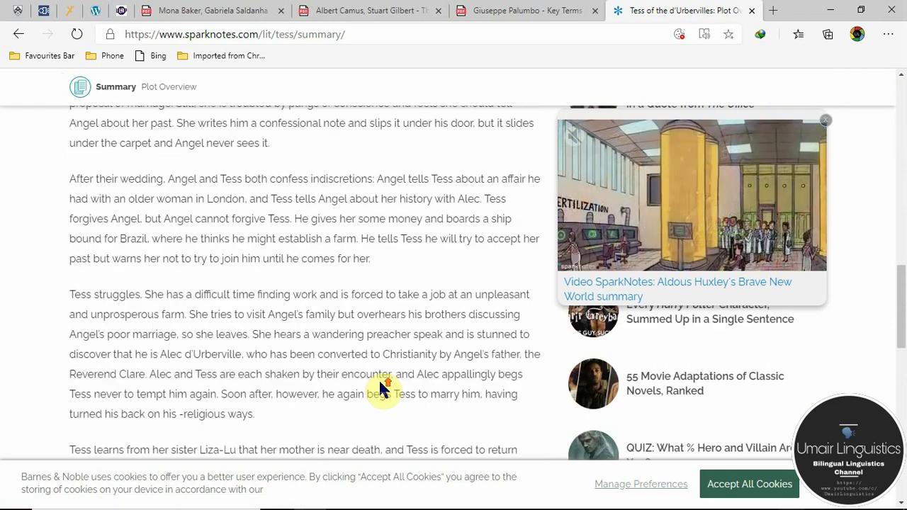
scroll(381, 385, "up", 10)
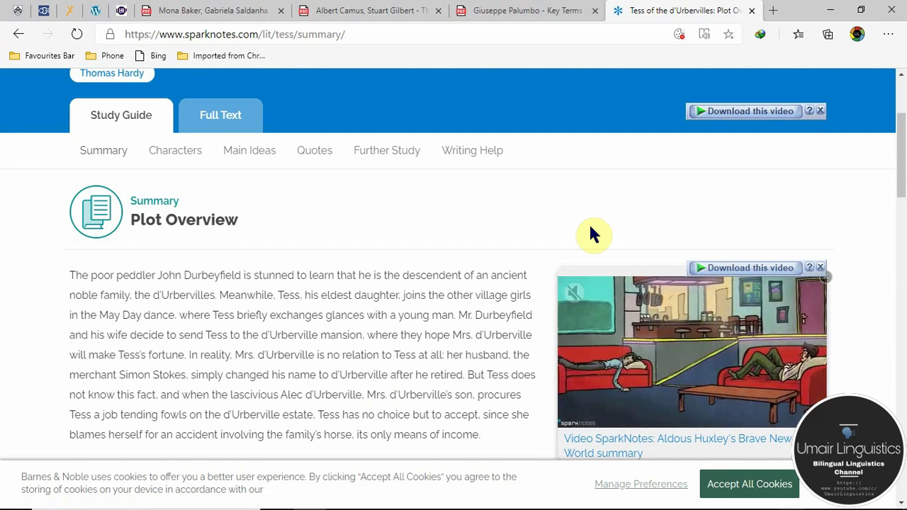
- Open the Plot Overview in Immersive Reader and look through the decluttered article text
key("super+plus")
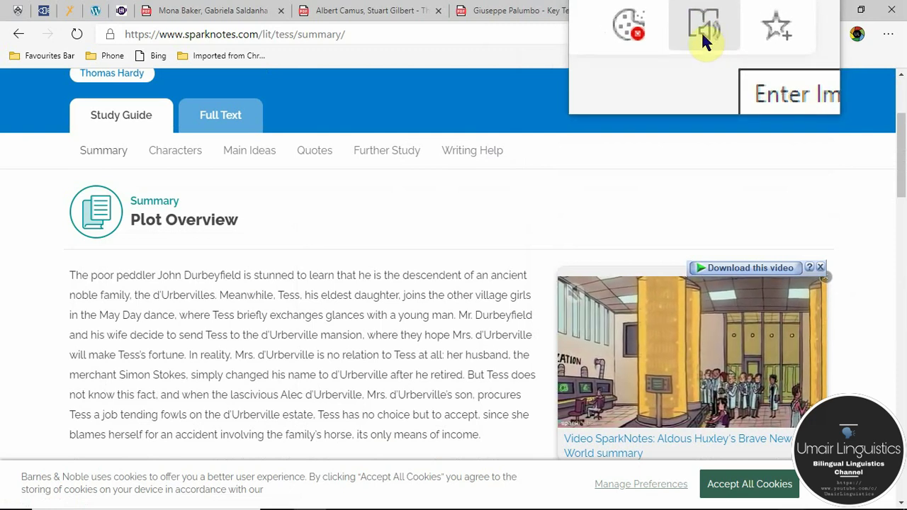
left_click(702, 32)
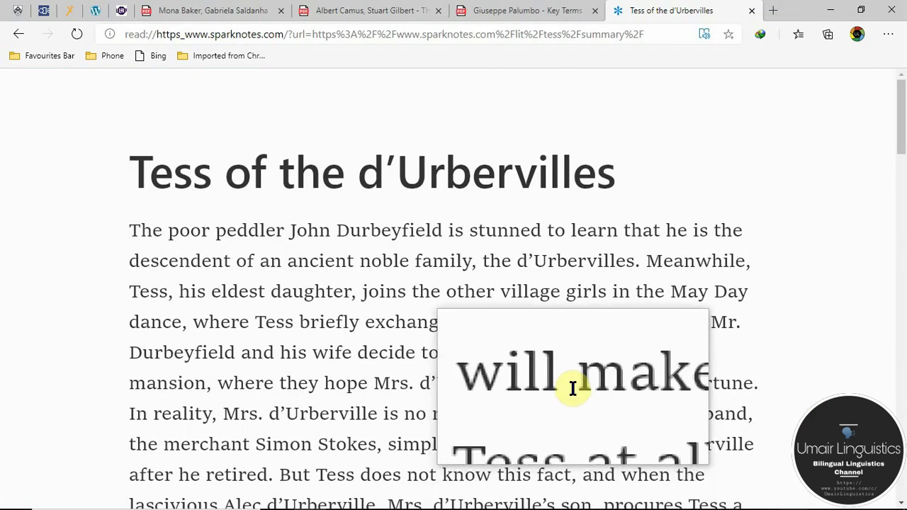
key("super+Escape")
scroll(611, 389, "down", 15)
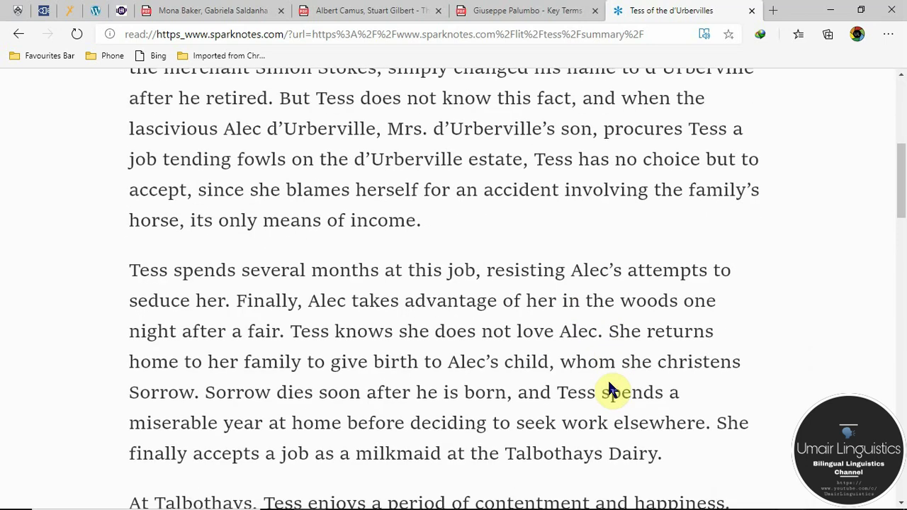
scroll(610, 388, "down", 13)
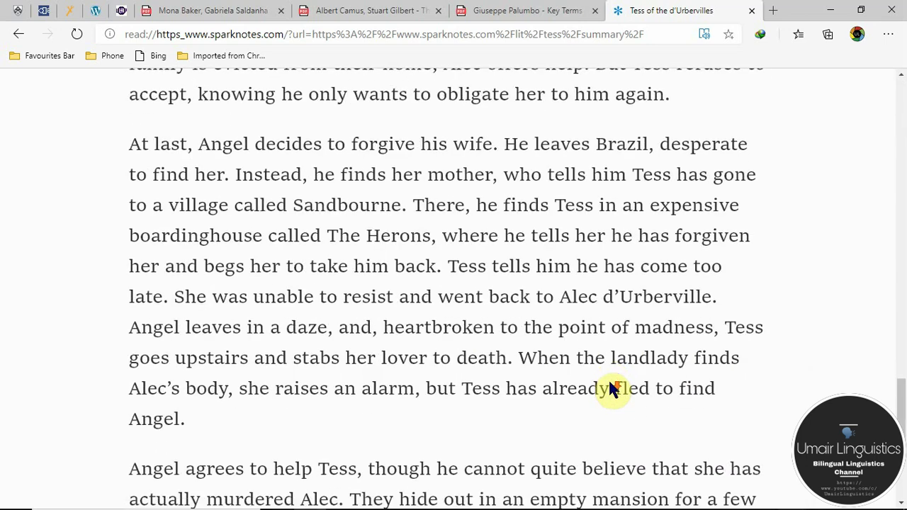
scroll(610, 388, "up", 8)
scroll(611, 388, "up", 20)
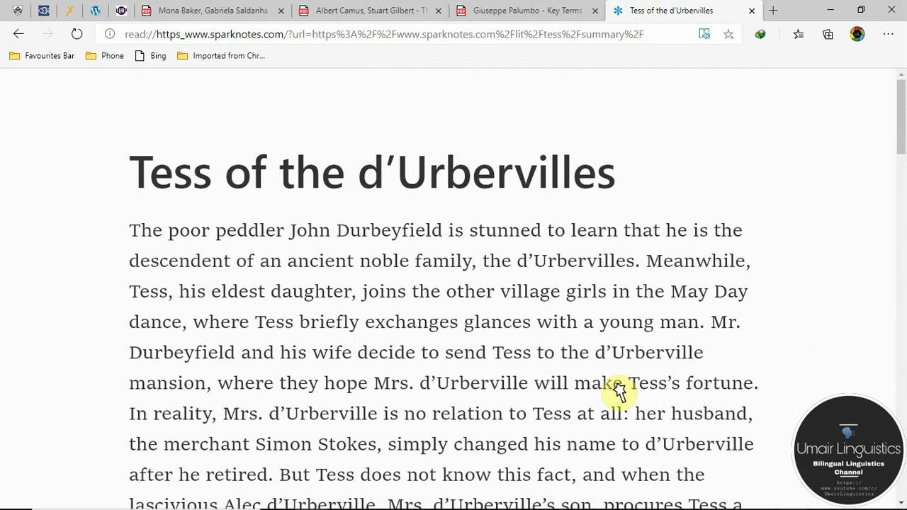
- Turn on the screen magnifier, and start and pause Read aloud for the article
mouse_move(624, 7)
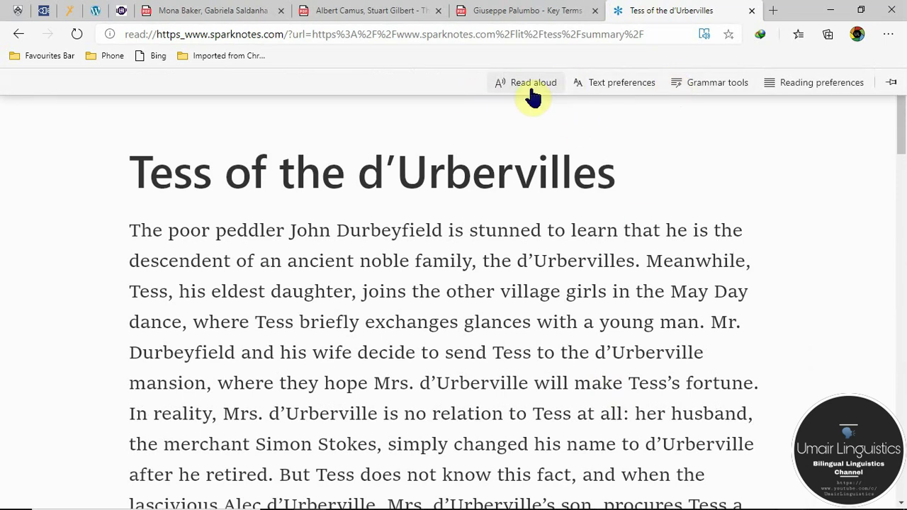
key("super")
key("super")
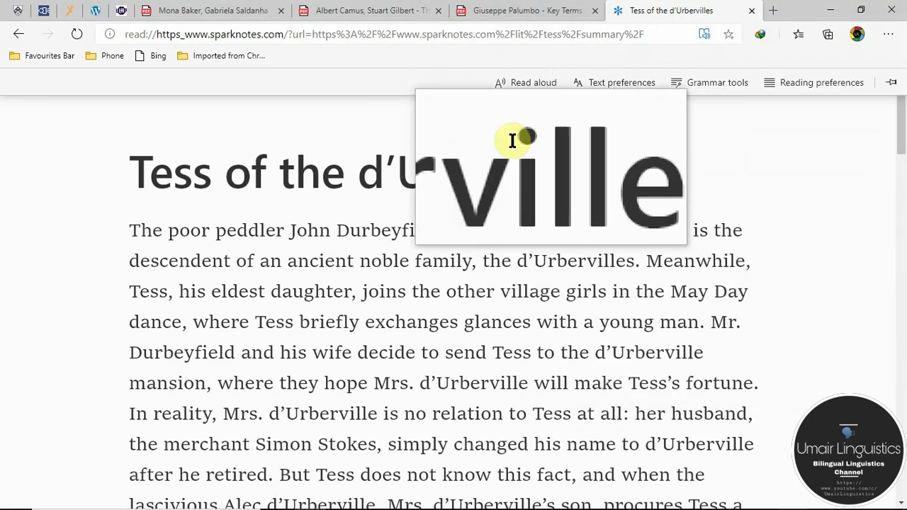
left_click(529, 83)
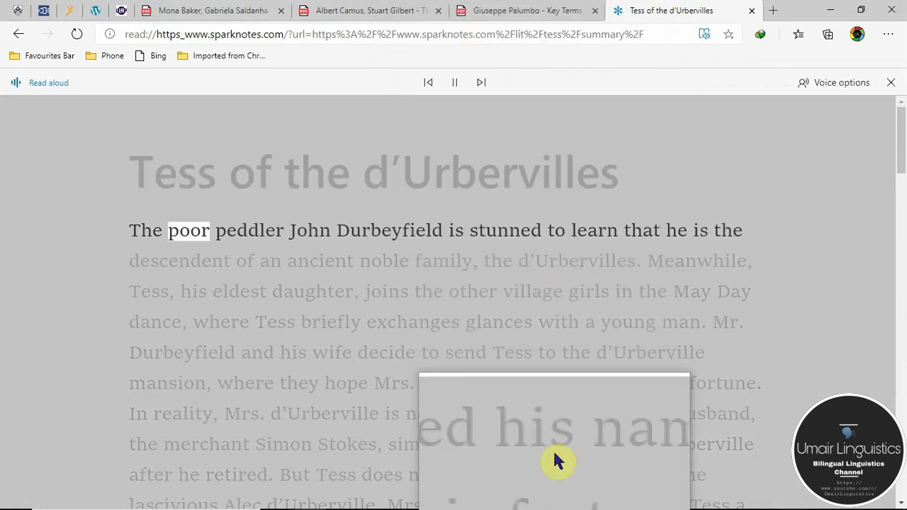
left_click(455, 82)
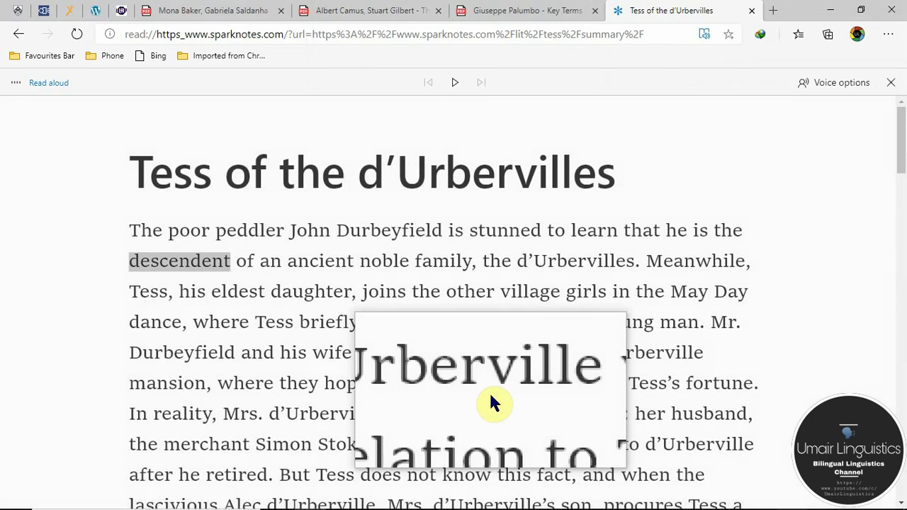
- View the available Read aloud voices and set the reading speed to one notch below Normal
left_click(828, 82)
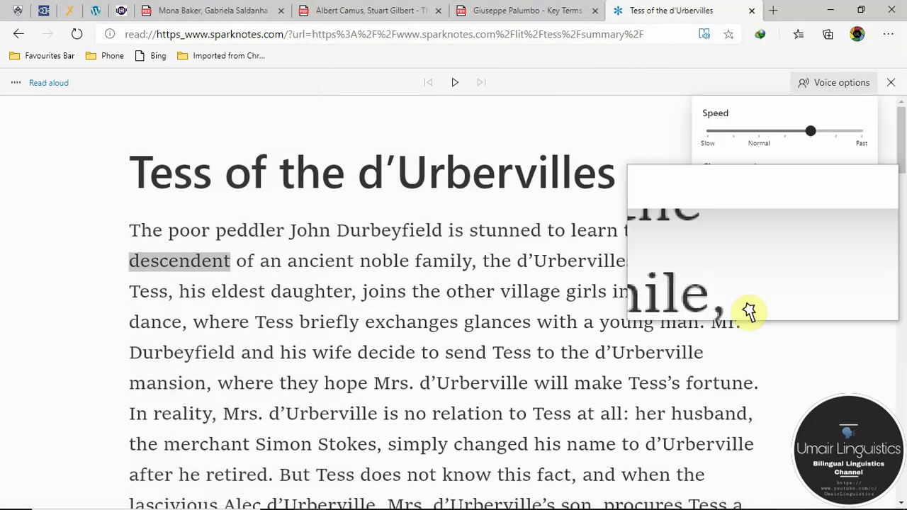
left_click(736, 193)
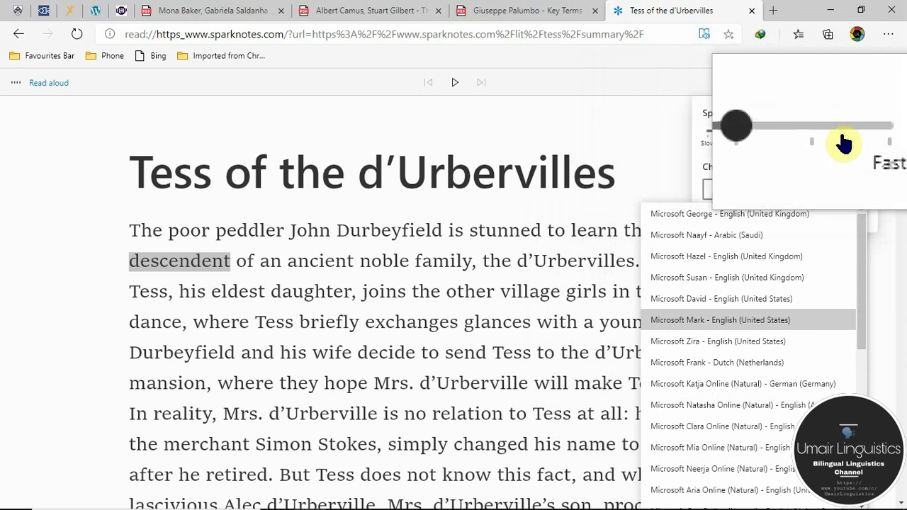
left_click(810, 142)
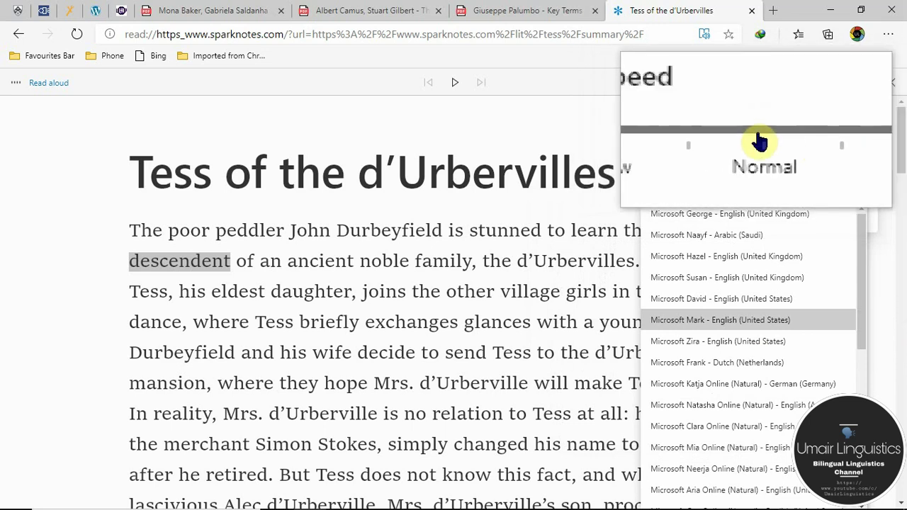
left_click(734, 138)
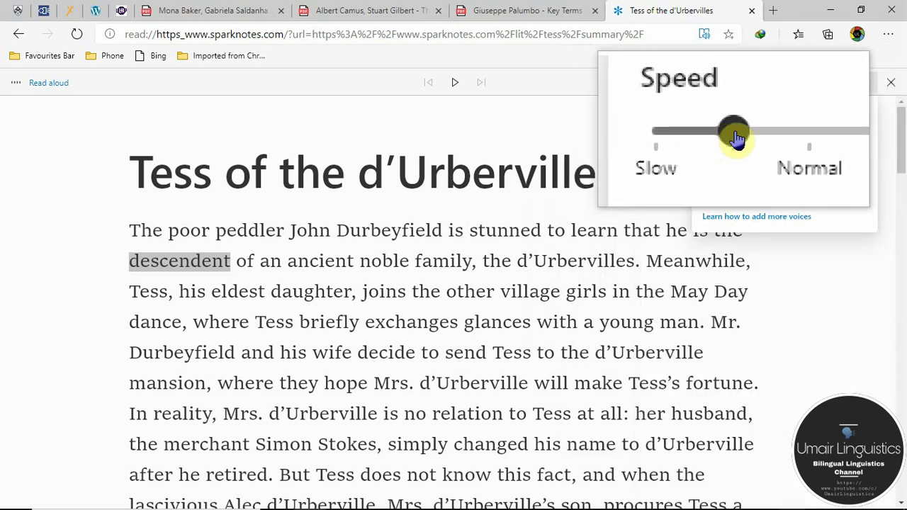
left_click(496, 96)
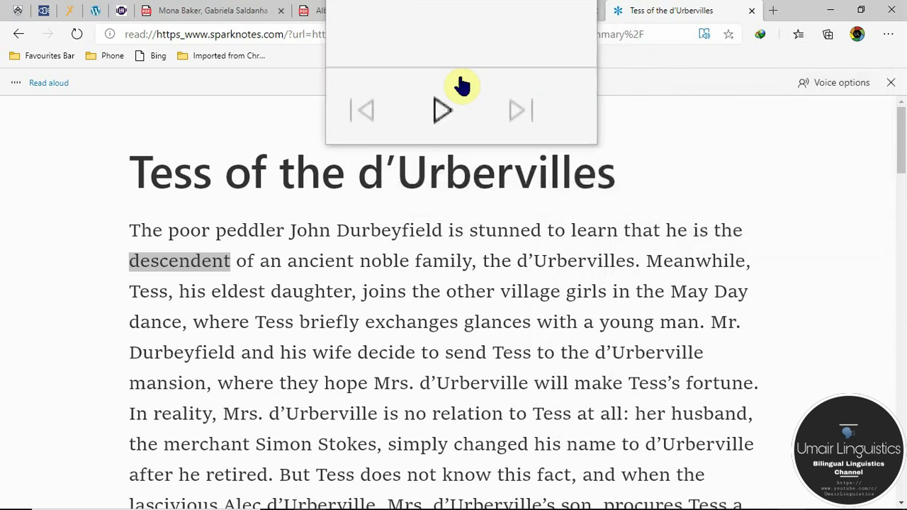
- Resume Read aloud briefly to hear the changed speed, pause it and exit Read aloud
left_click(457, 98)
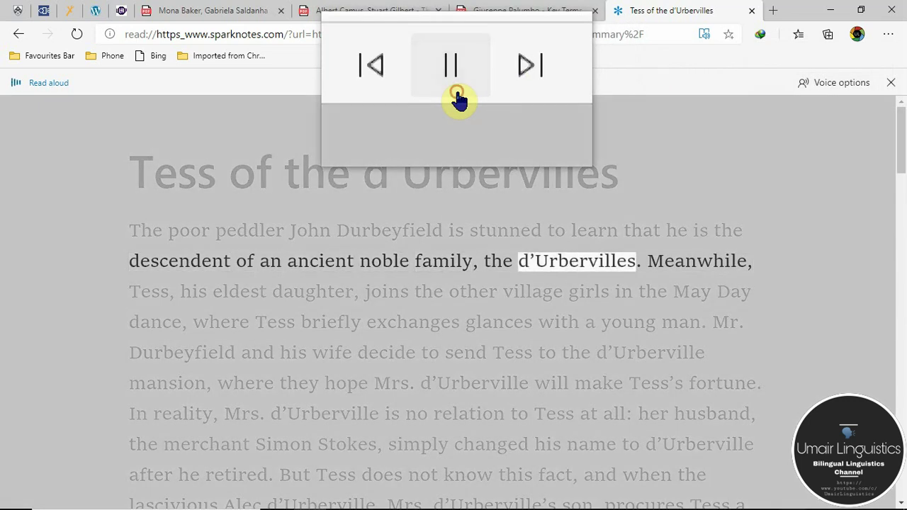
left_click(457, 98)
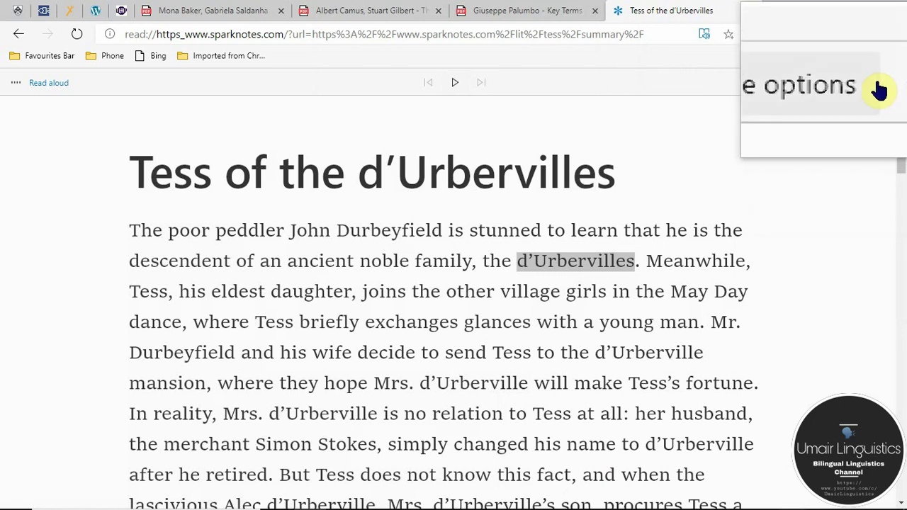
left_click(891, 82)
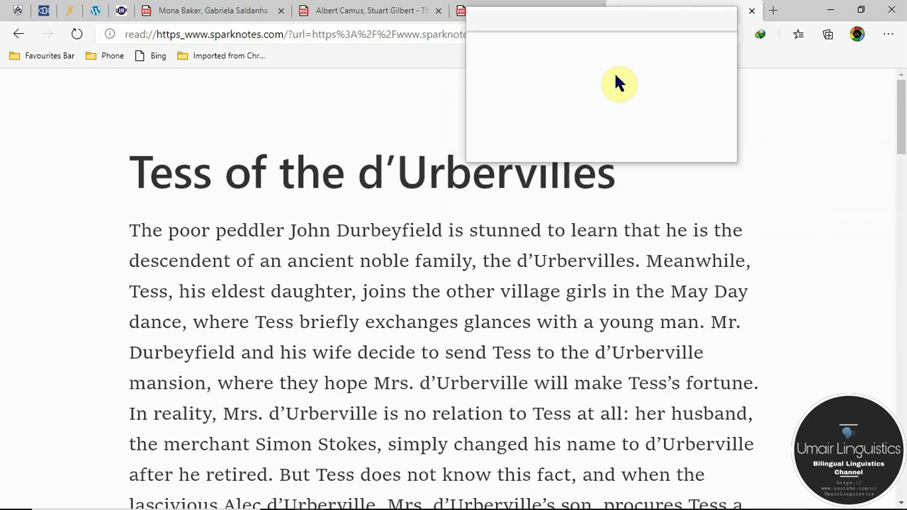
- Try the Large and Medium text sizes for the article and set the size one notch above Medium
mouse_move(622, 99)
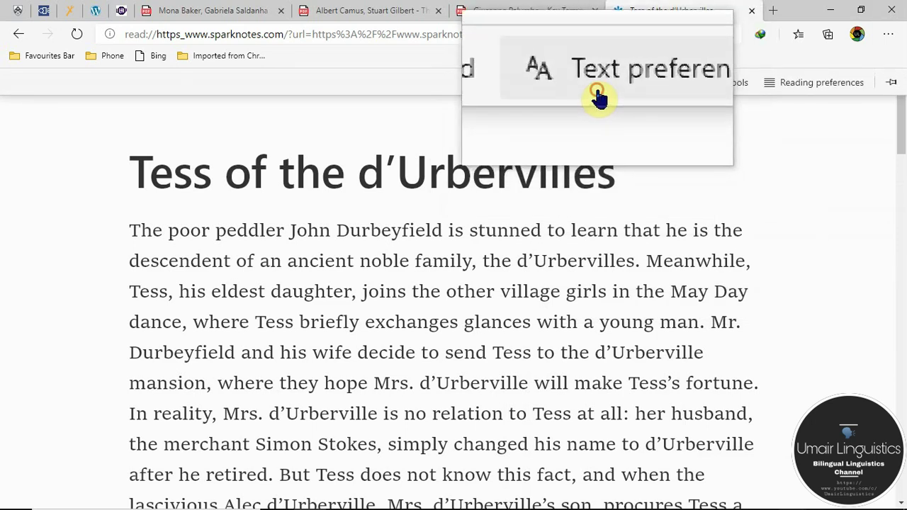
left_click(599, 92)
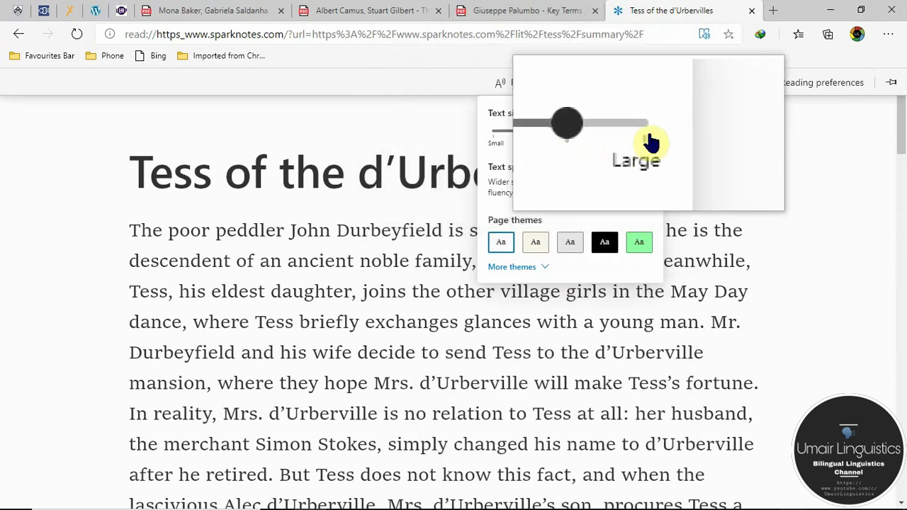
left_click(646, 134)
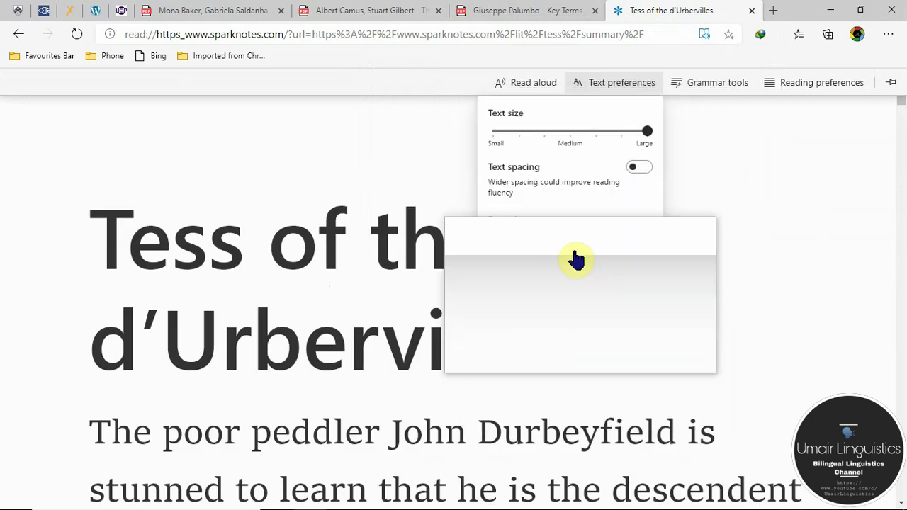
left_click(569, 132)
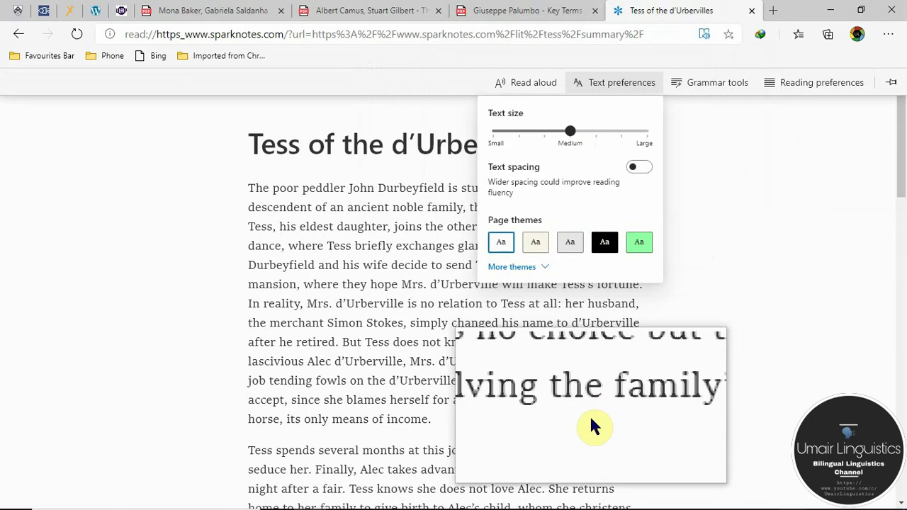
left_click(600, 132)
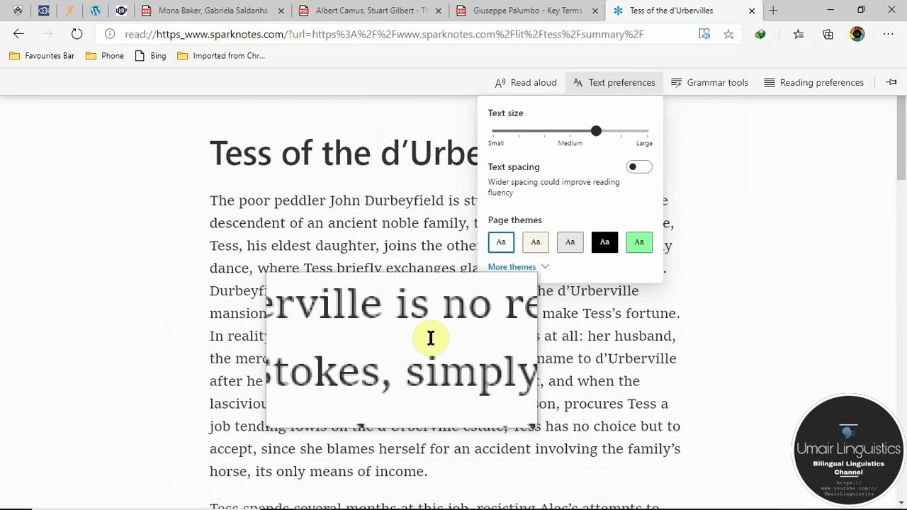
- Enable wider text spacing for the article and set the text size one notch below Large
left_click(642, 177)
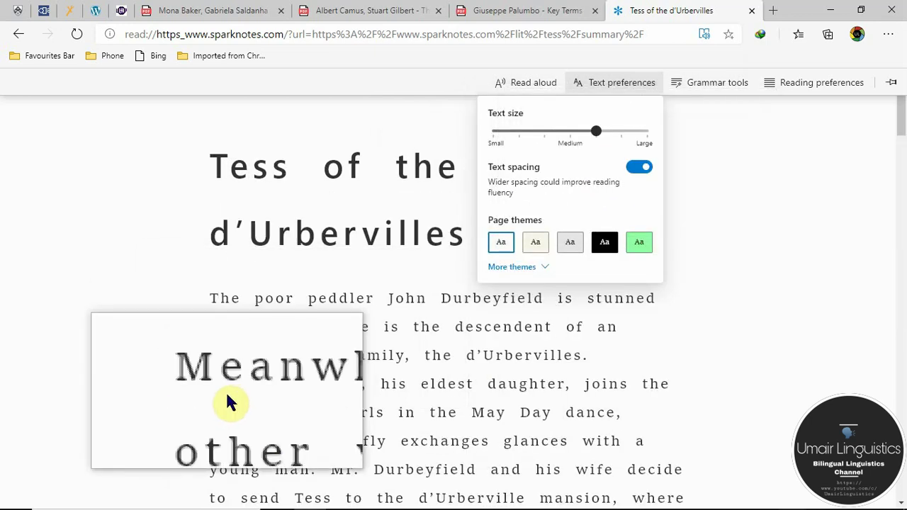
left_click(621, 139)
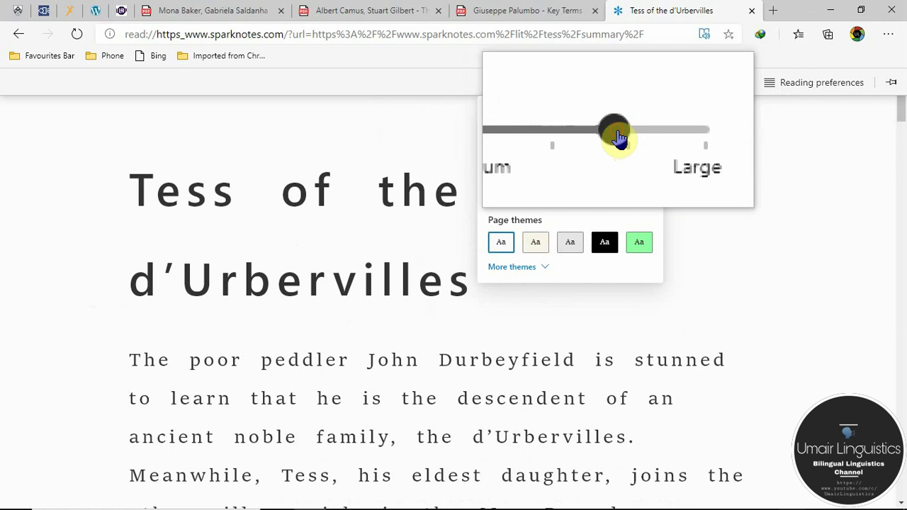
- Look over the wider-spaced article text and try the Dark page theme on it
left_click(775, 358)
scroll(657, 343, "down", 4)
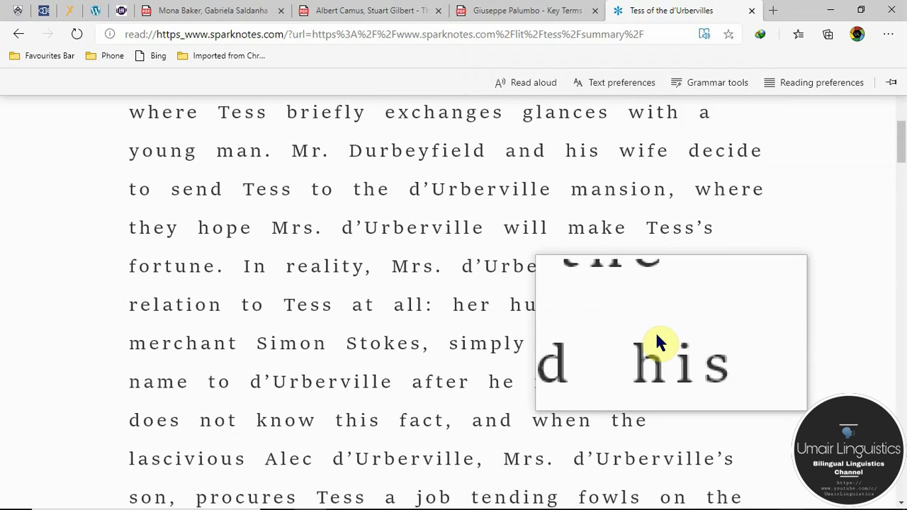
scroll(657, 330, "up", 6)
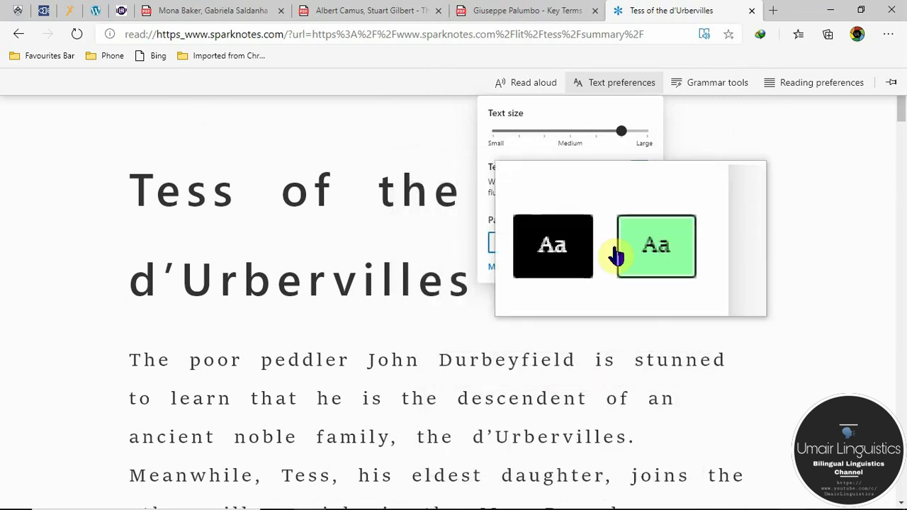
left_click(542, 274)
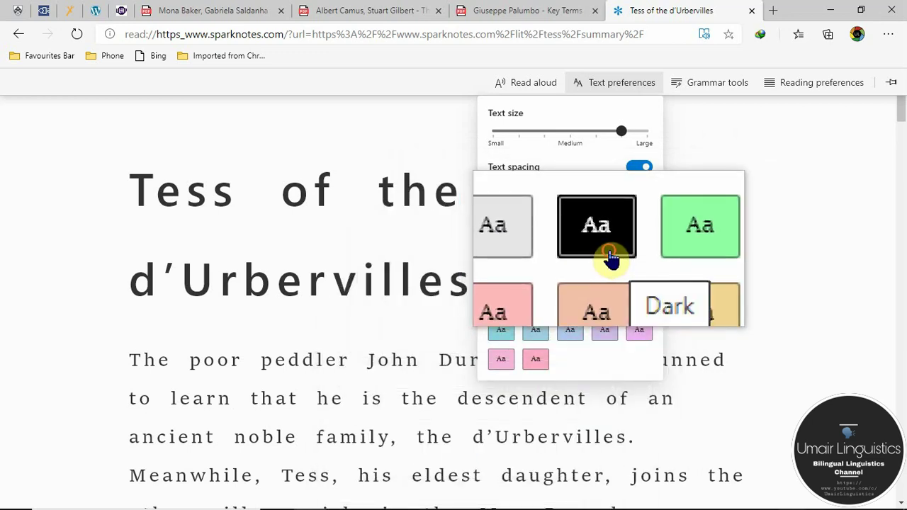
left_click(609, 258)
left_click(331, 313)
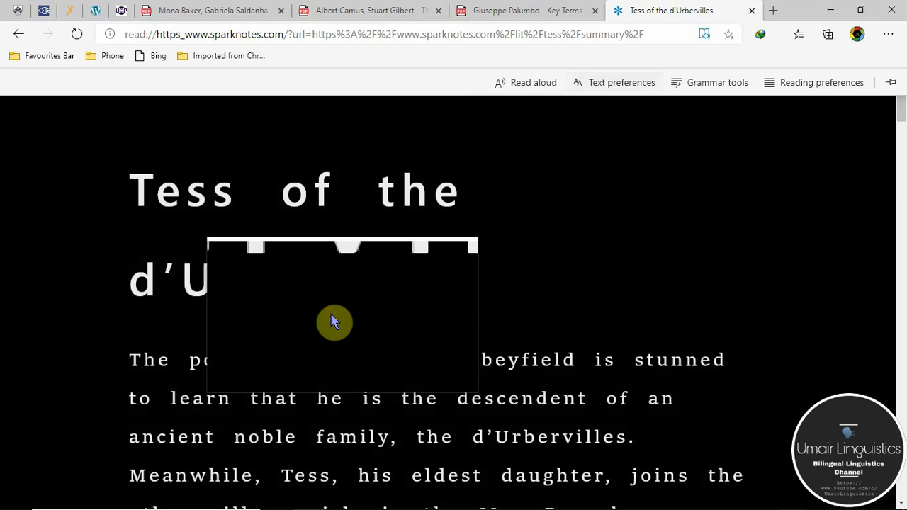
scroll(446, 340, "down", 7)
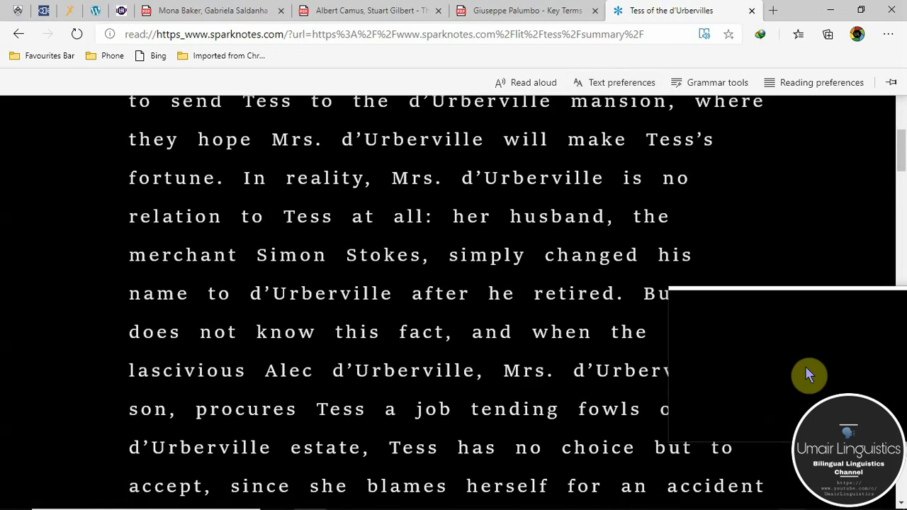
scroll(806, 373, "down", 10)
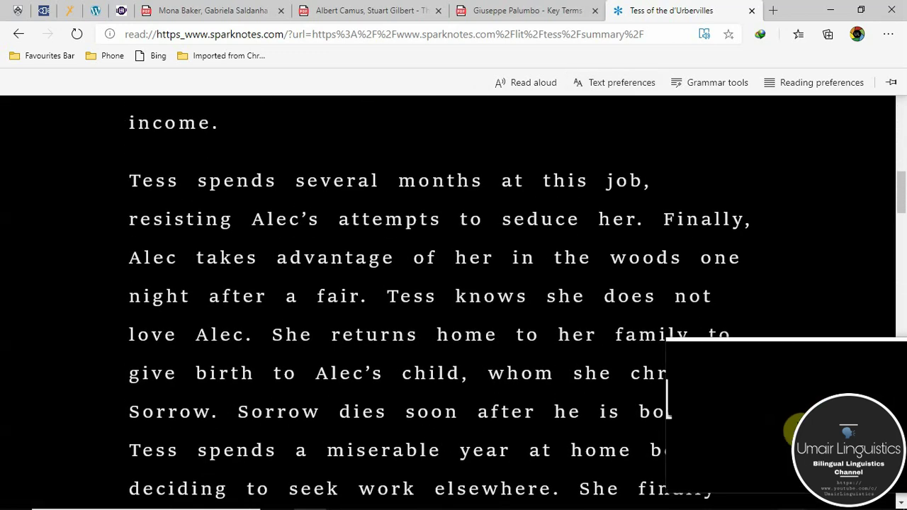
- Try the Yellow and Dark page themes on the article and set it back to the white theme
left_click(602, 83)
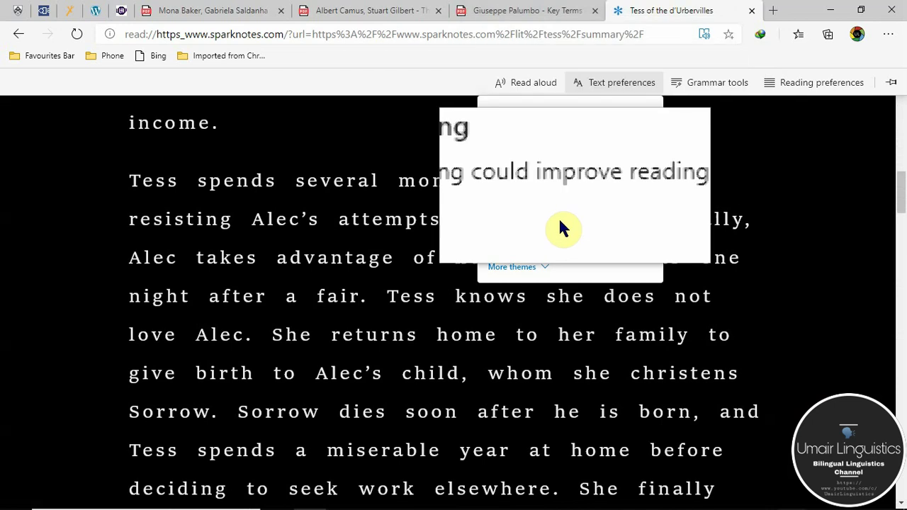
left_click(541, 269)
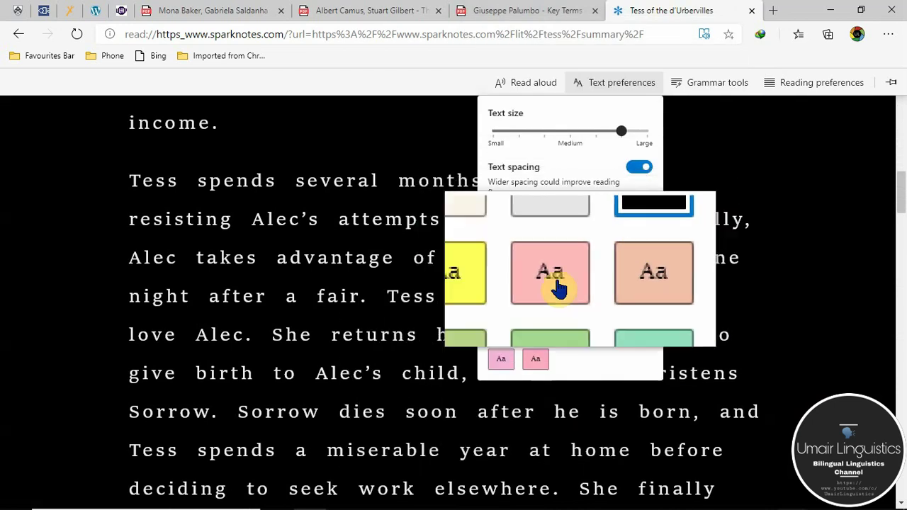
left_click(534, 277)
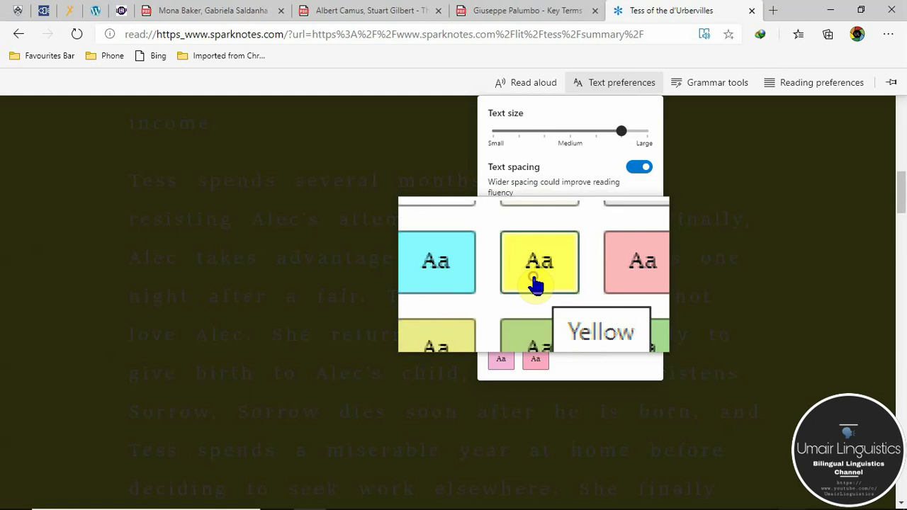
left_click(601, 248)
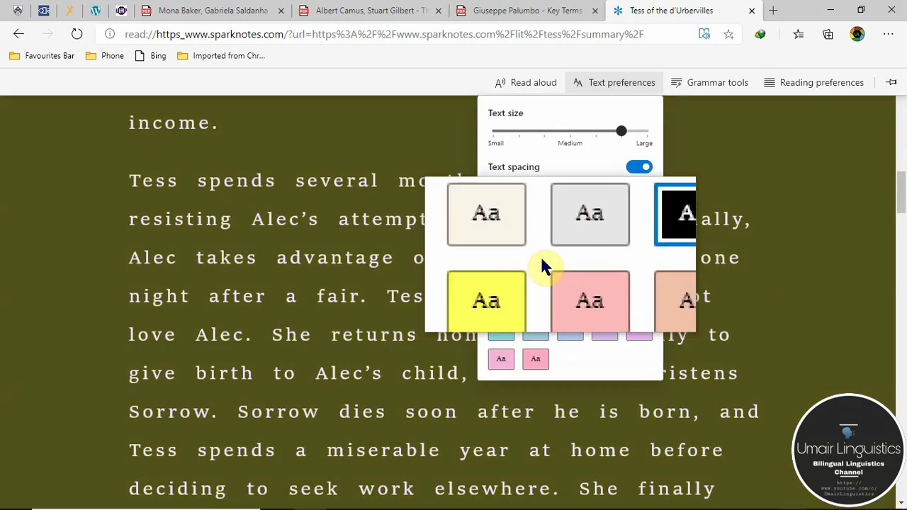
left_click(510, 249)
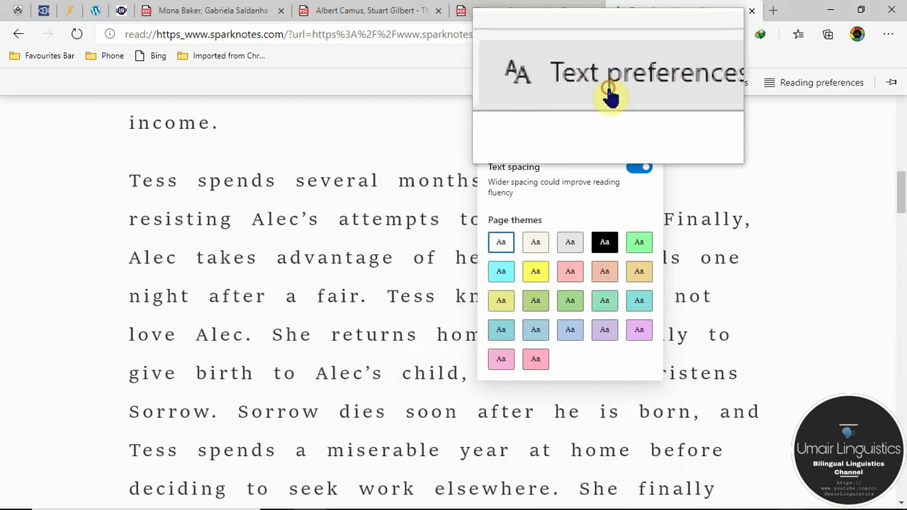
left_click(610, 85)
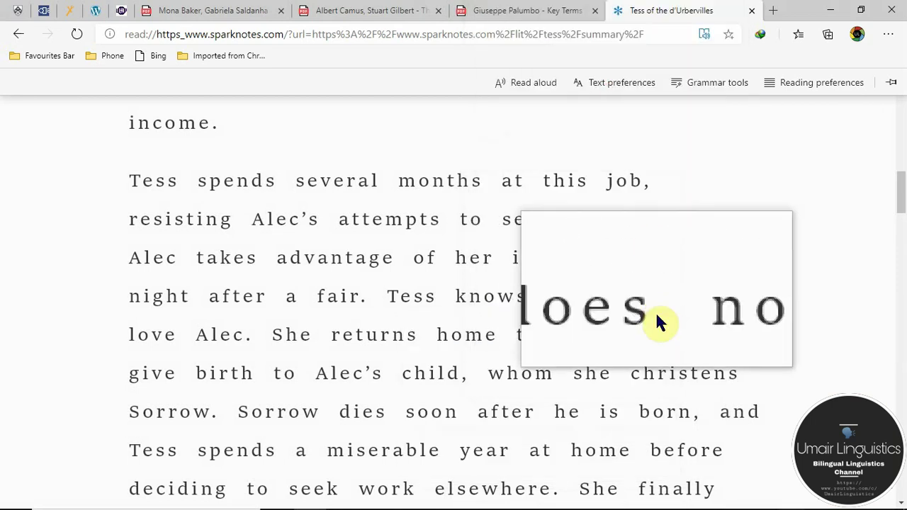
- View the full set of page themes in the text preferences without changing the theme
left_click(602, 85)
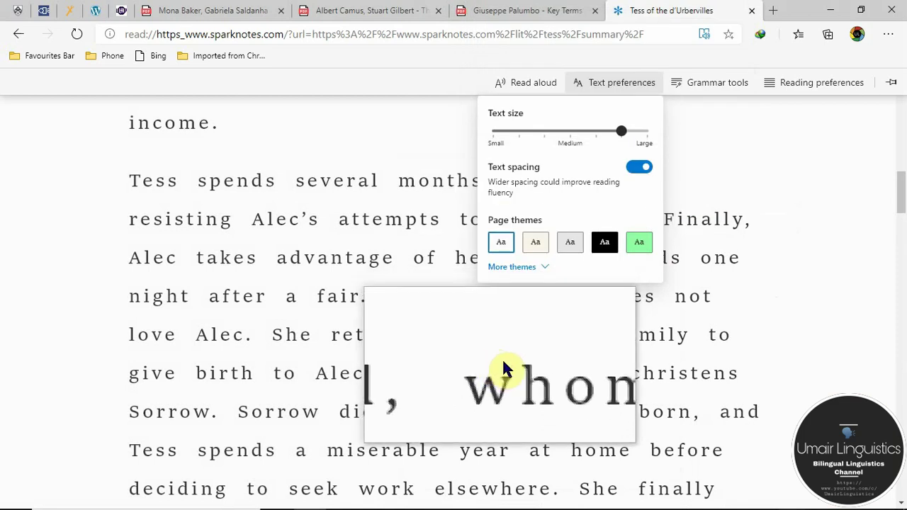
left_click(531, 267)
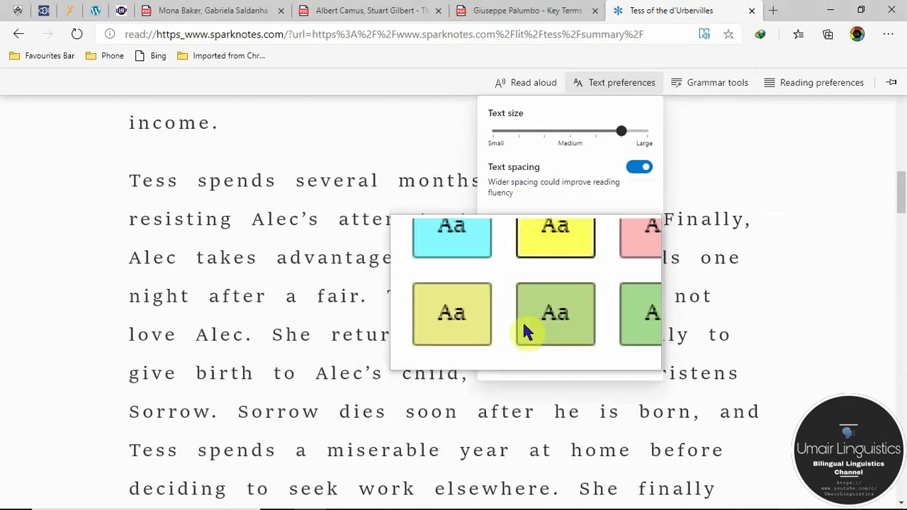
left_click(729, 298)
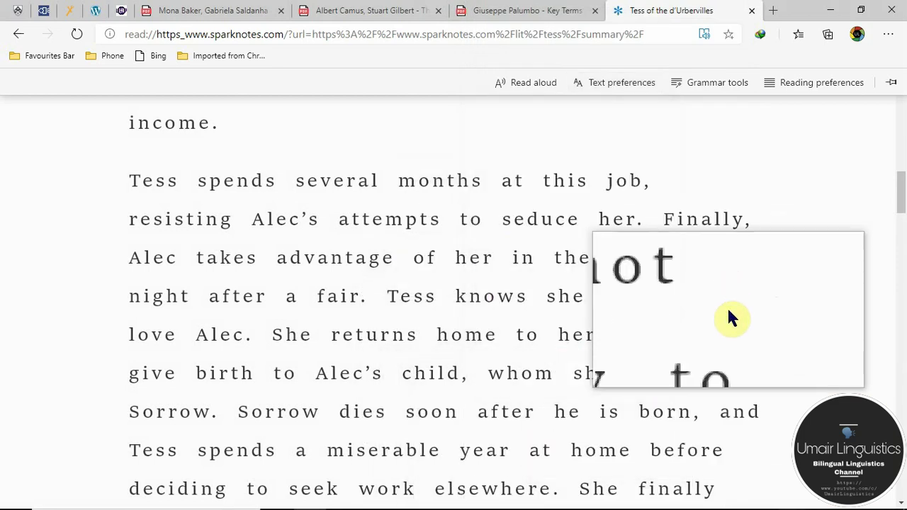
- Split the article's words into syllables and turn on highlighting of nouns and verbs with the grammar tools
left_click(680, 89)
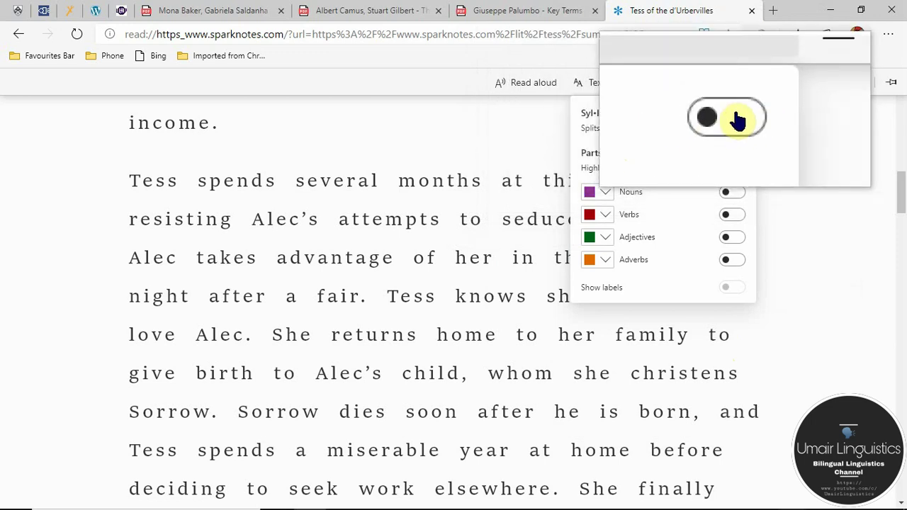
left_click(735, 117)
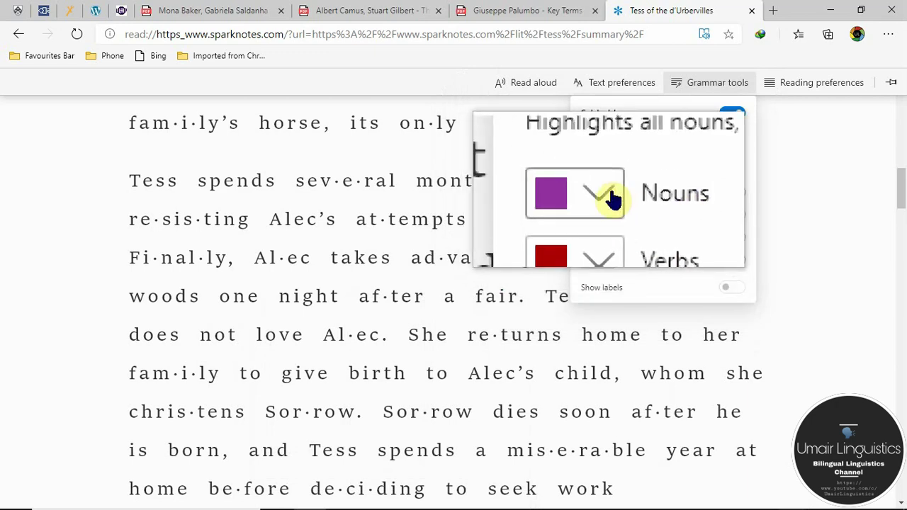
left_click(613, 199)
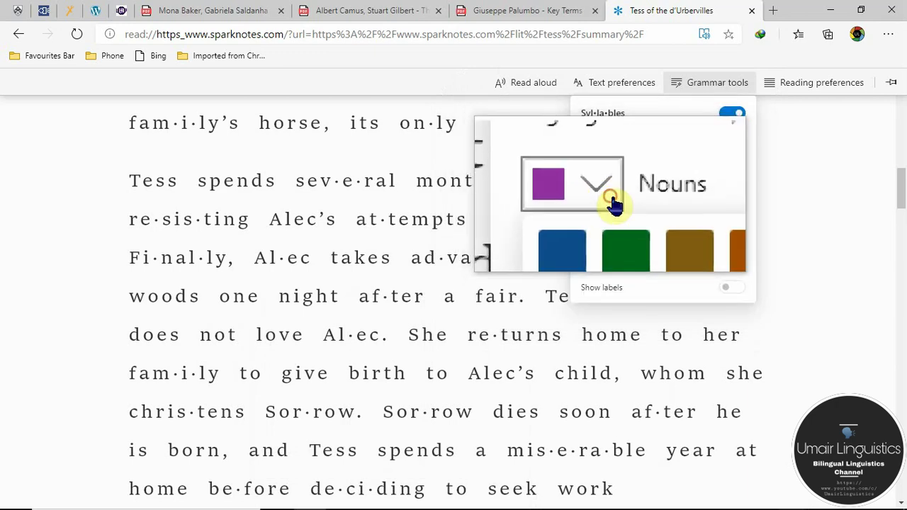
left_click(611, 203)
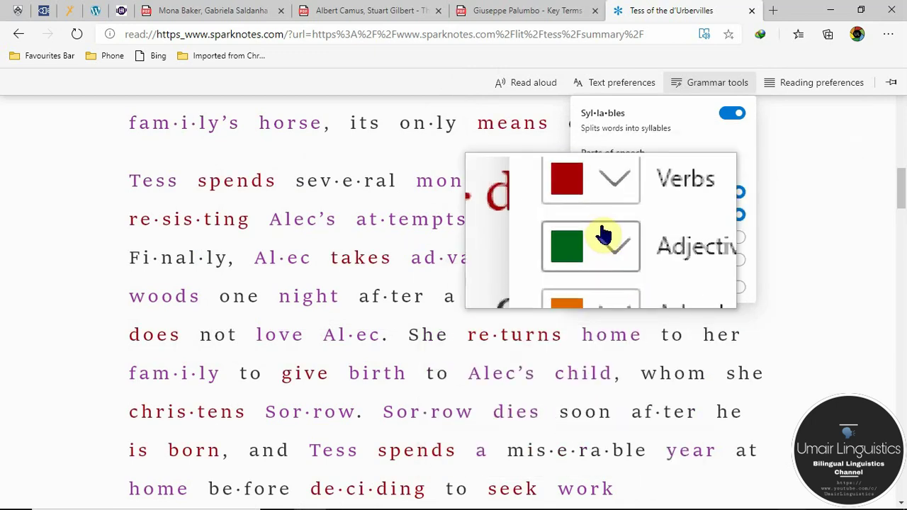
- Set the verb highlight colour to the lighter blue and turn on highlighting of adjectives and adverbs
left_click(607, 222)
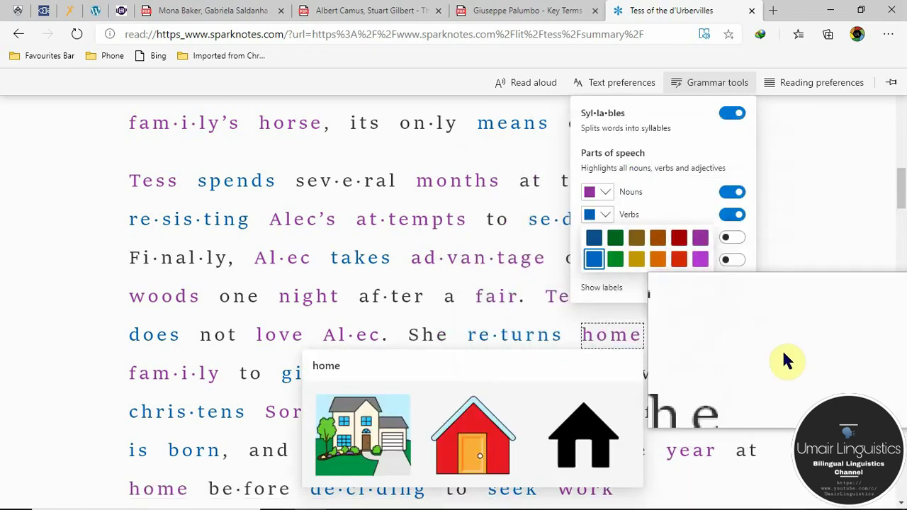
left_click(755, 401)
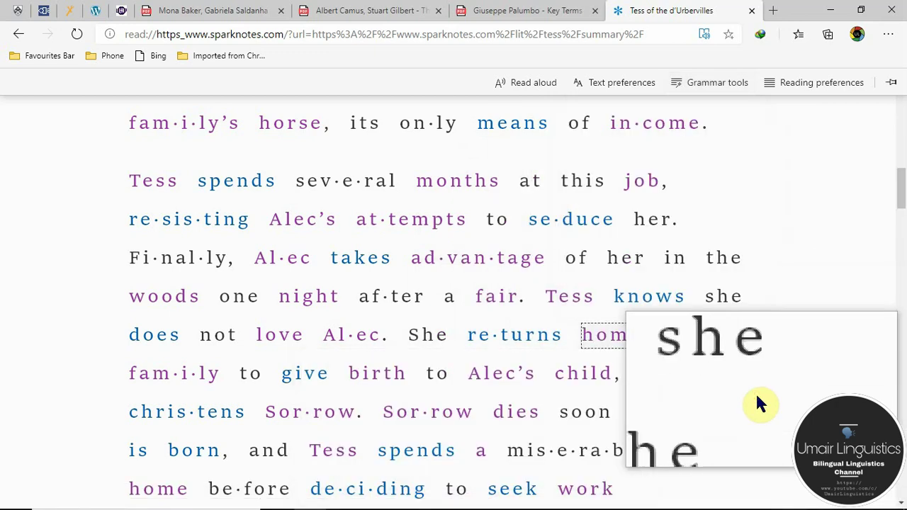
left_click(692, 85)
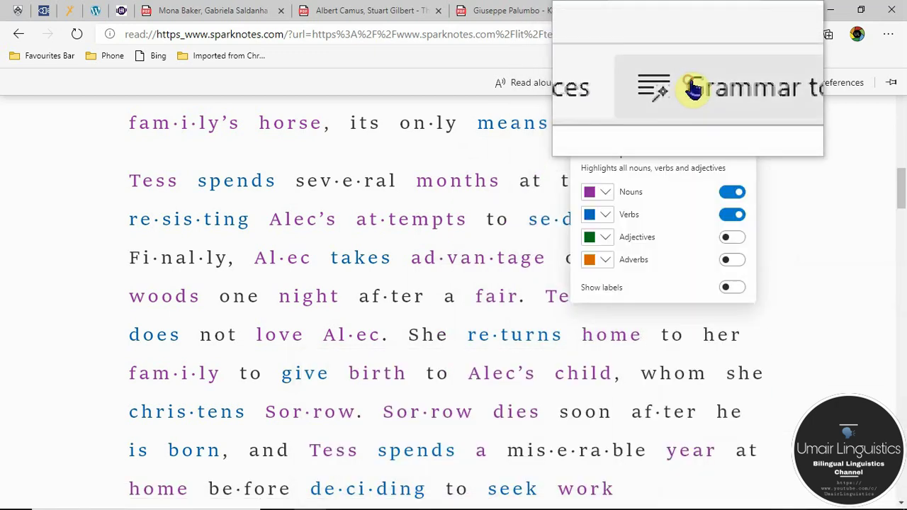
left_click(740, 238)
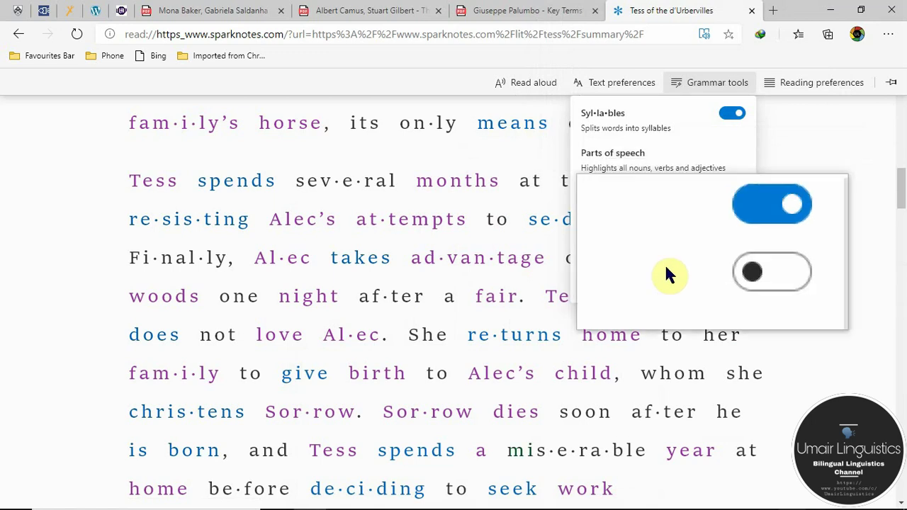
left_click(741, 261)
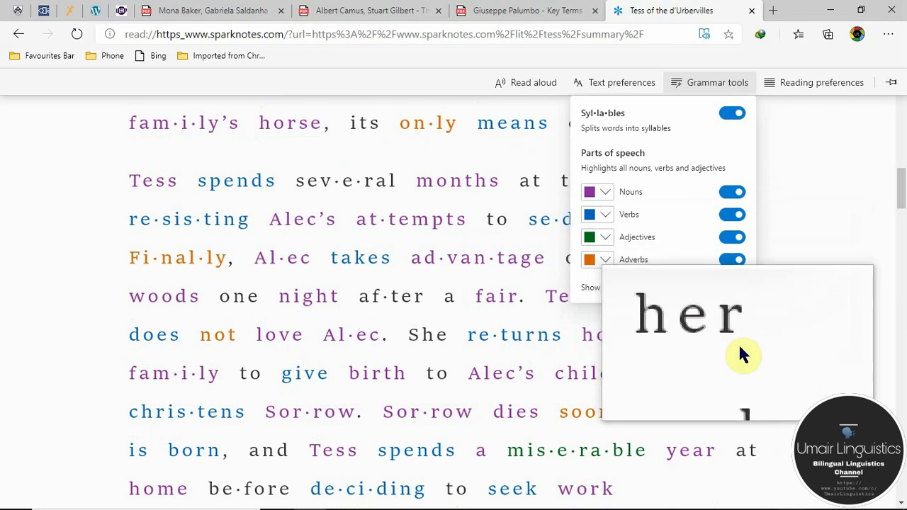
left_click(778, 414)
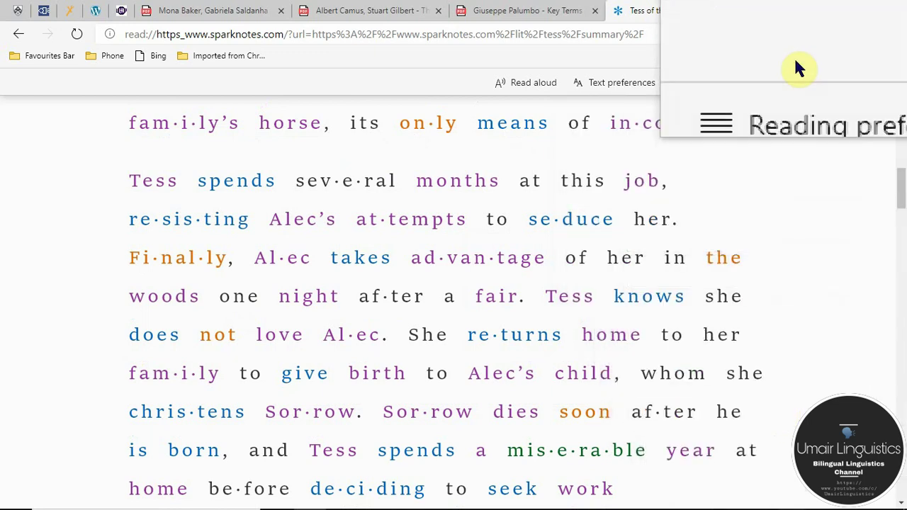
- Turn off the highlighting of verbs, nouns and adjectives in the grammar tools
left_click(703, 85)
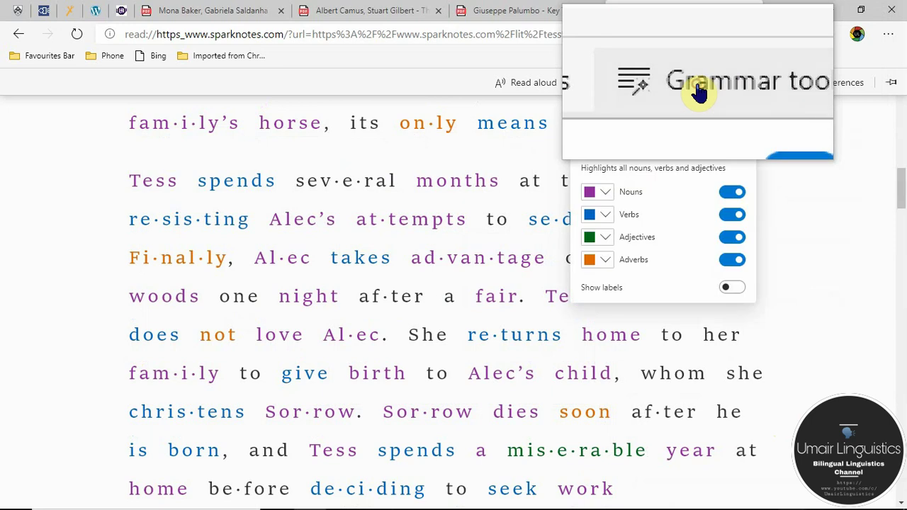
left_click(731, 216)
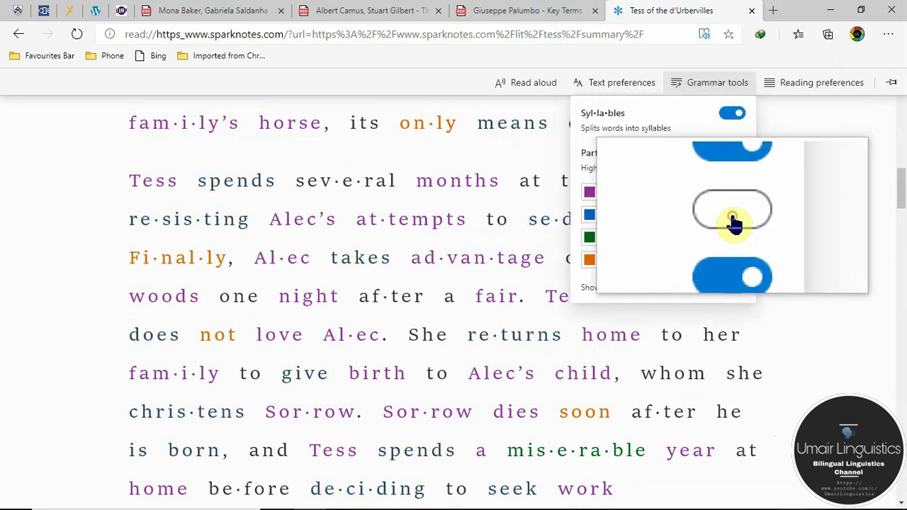
left_click(724, 200)
left_click(737, 245)
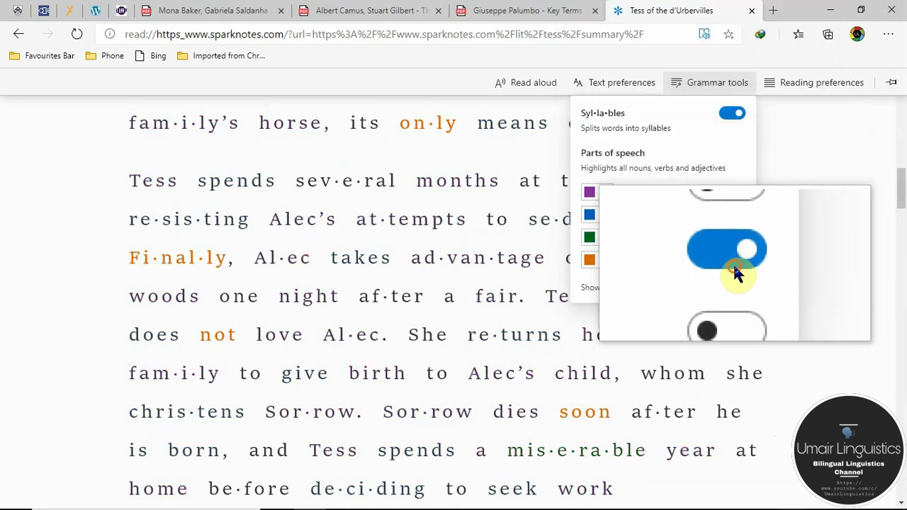
- Turn on Line focus in the reading preferences and move the five-line focus down the article to the paragraph starting "At Talbothays"
left_click(785, 83)
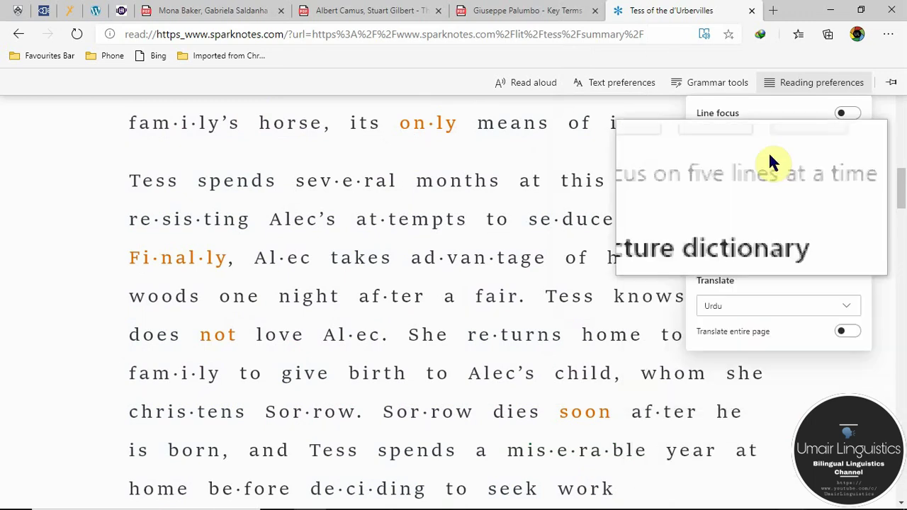
left_click(845, 114)
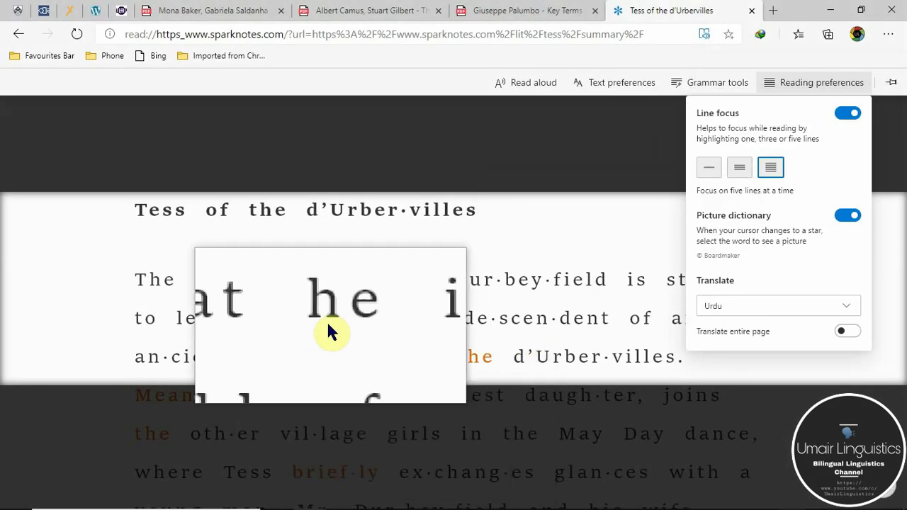
left_click(636, 434)
left_click(549, 203)
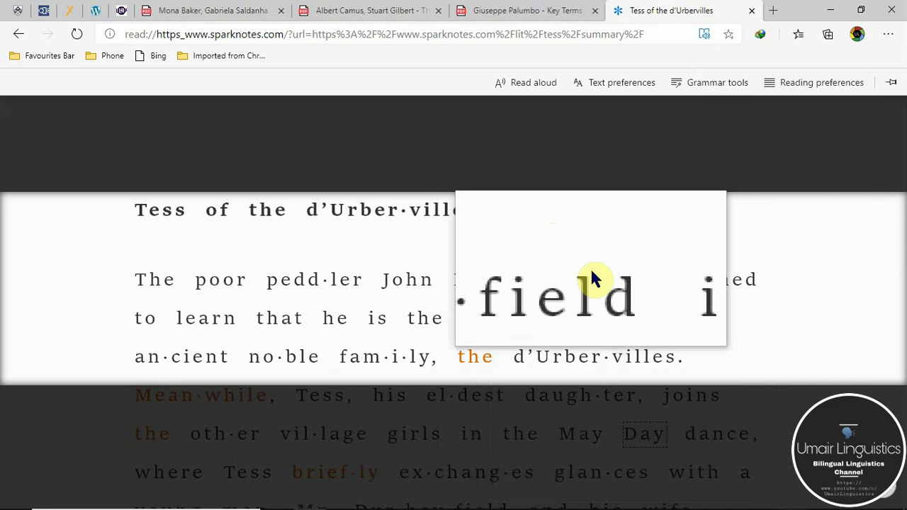
scroll(591, 270, "down", 4)
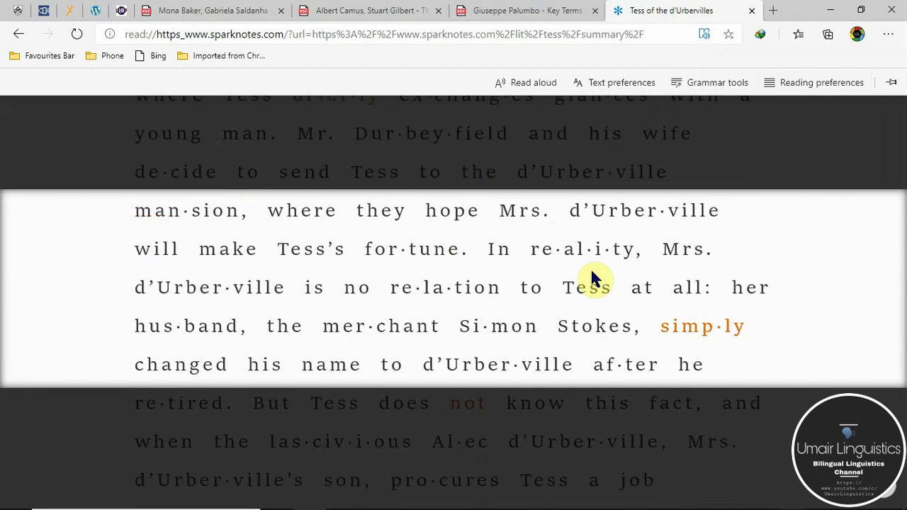
scroll(591, 276, "down", 5)
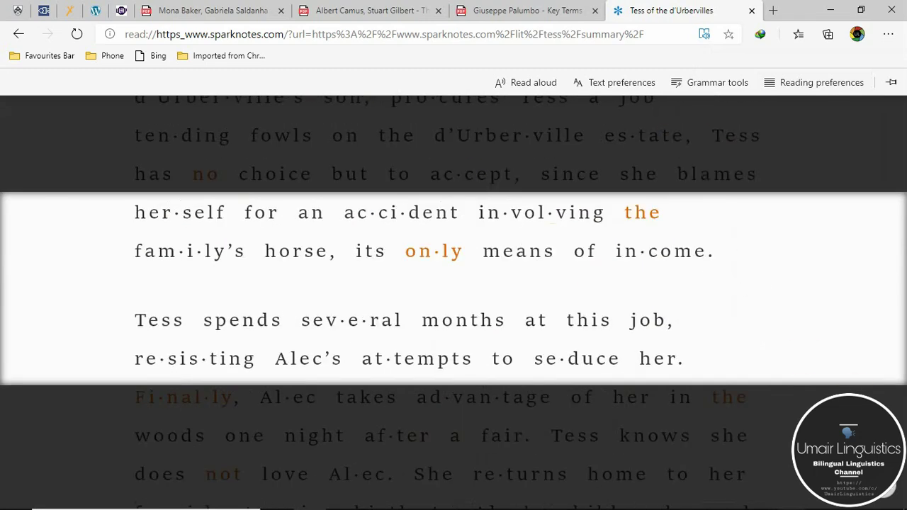
scroll(453, 284, "down", 5)
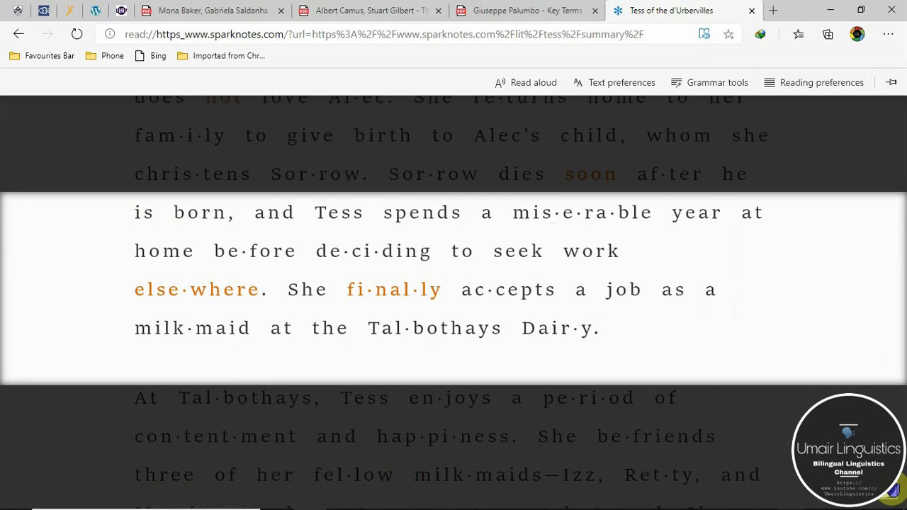
scroll(454, 283, "down", 3)
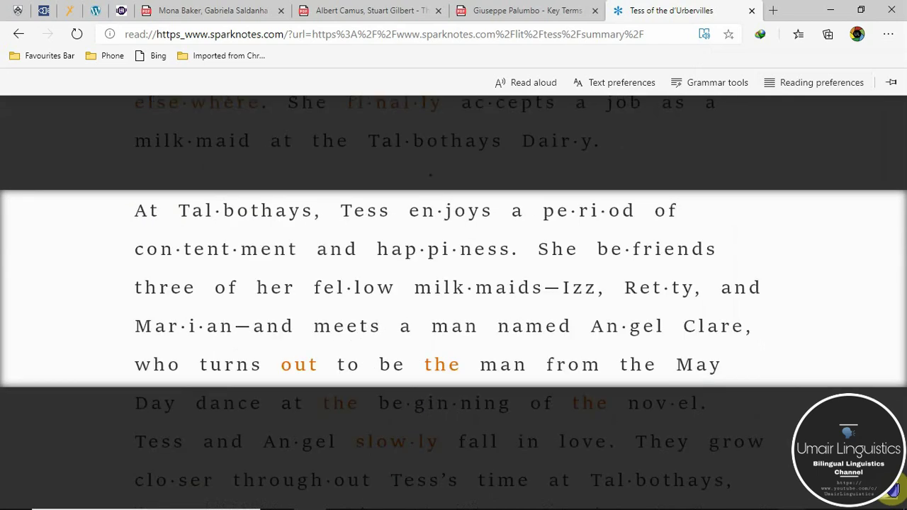
- Narrow the Line focus in the reading preferences to three lines and finally to one line
left_click(770, 85)
left_click(744, 168)
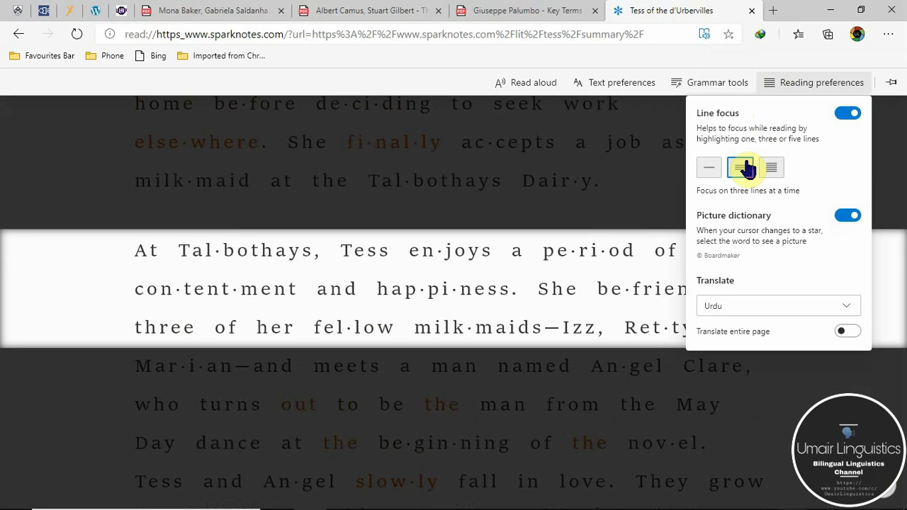
left_click(711, 170)
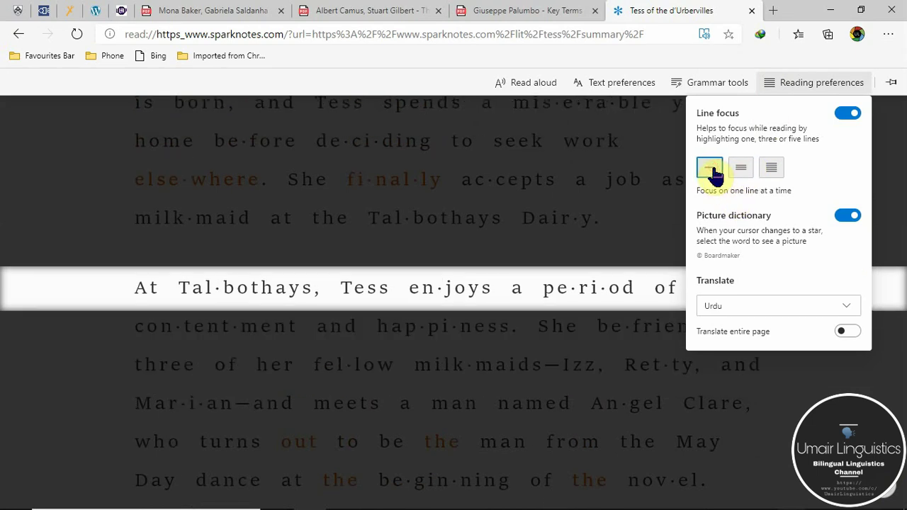
left_click(660, 222)
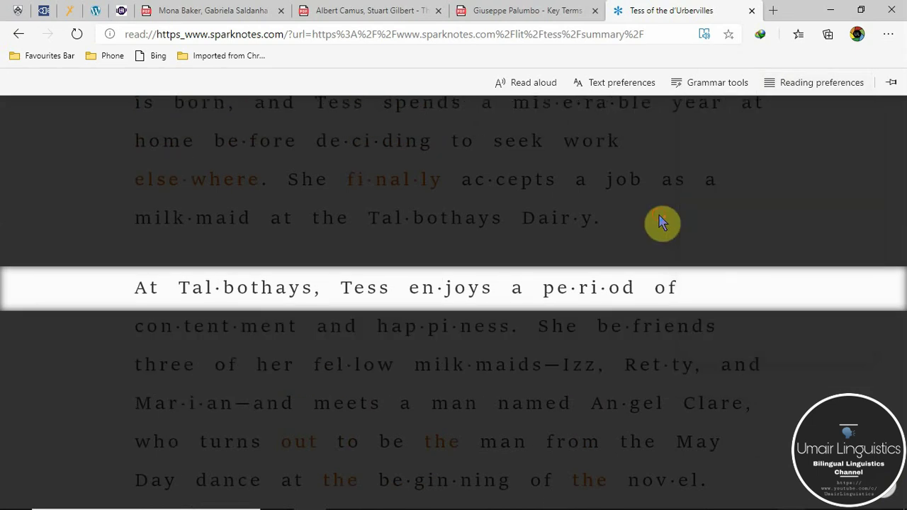
- Turn off Line focus and show the picture dictionary entry for the word "happiness" in the article
left_click(789, 87)
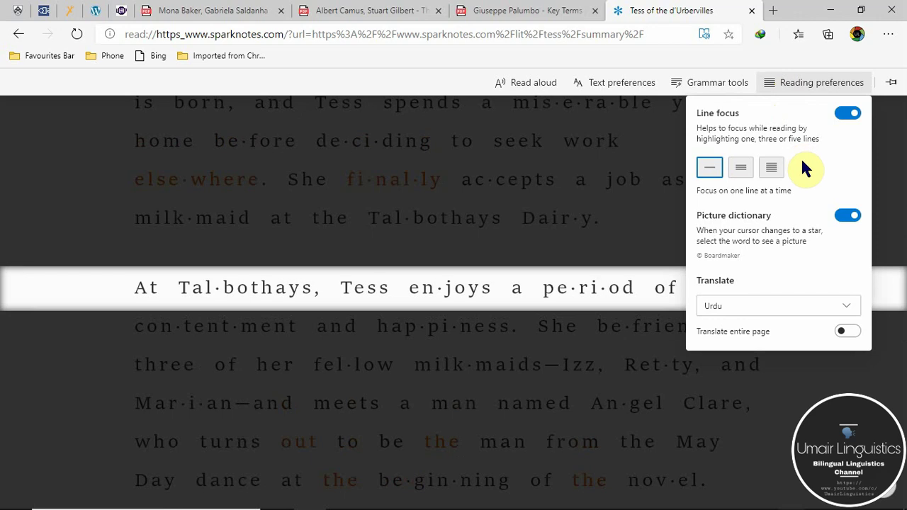
left_click(845, 116)
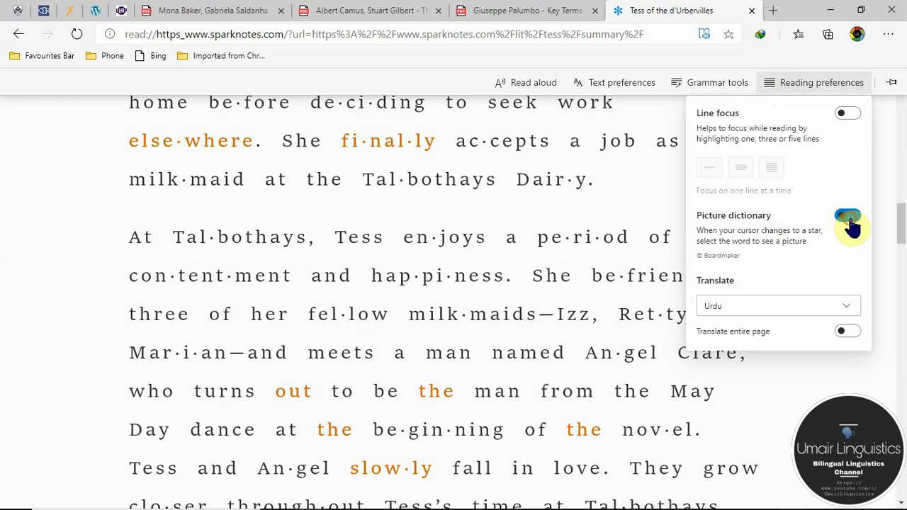
left_click(496, 276)
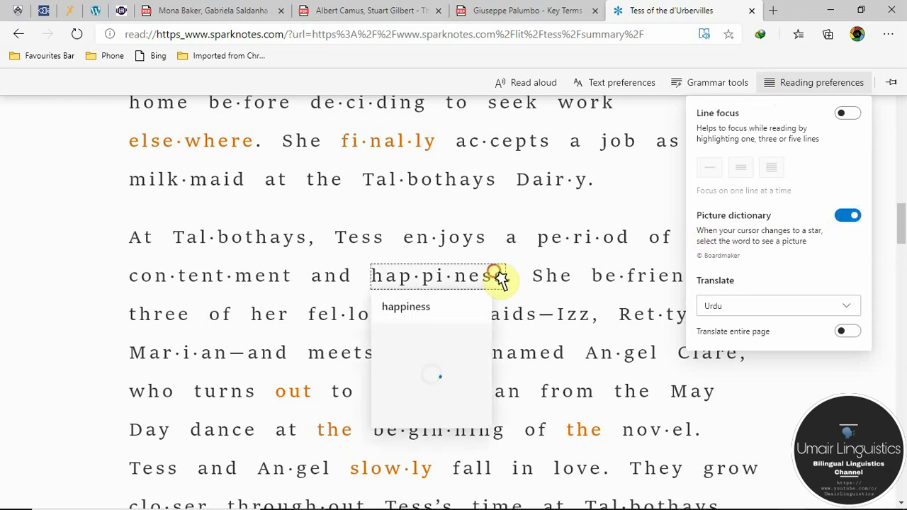
left_click(509, 269)
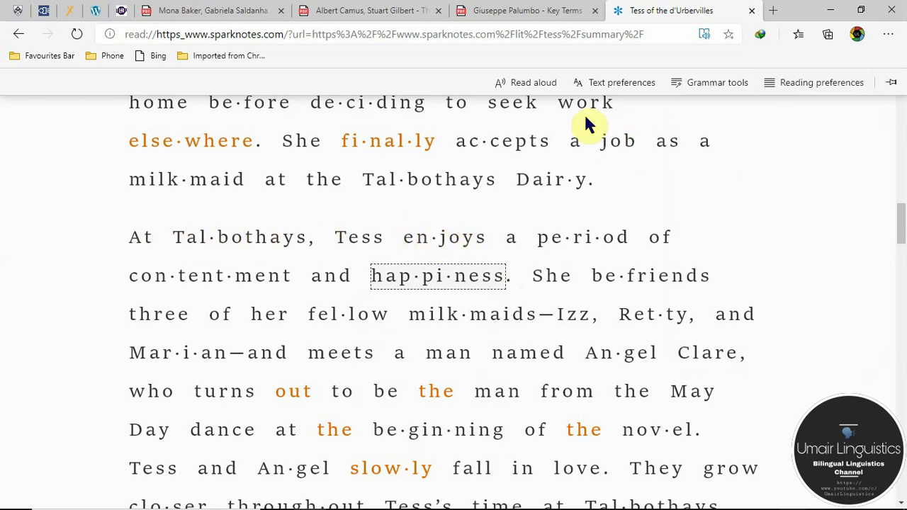
- Apply the black page theme to the article in the text preferences
left_click(617, 84)
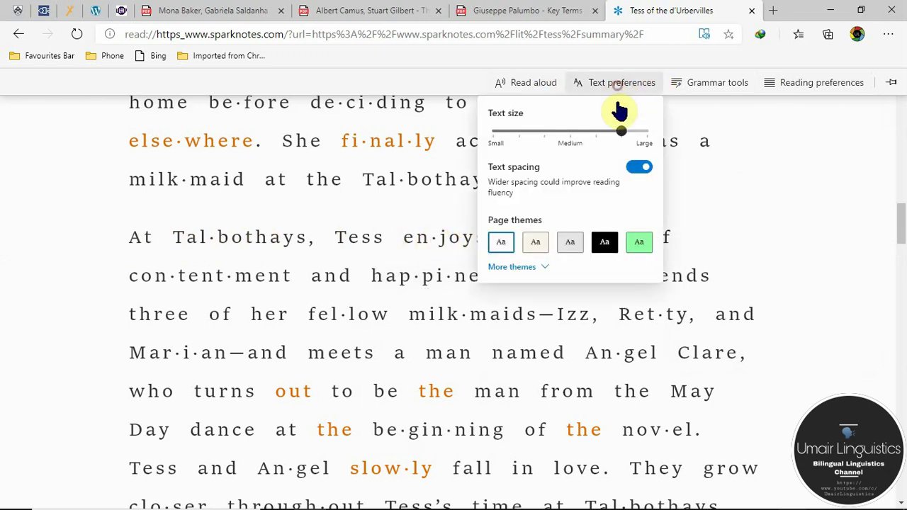
left_click(604, 242)
left_click(78, 238)
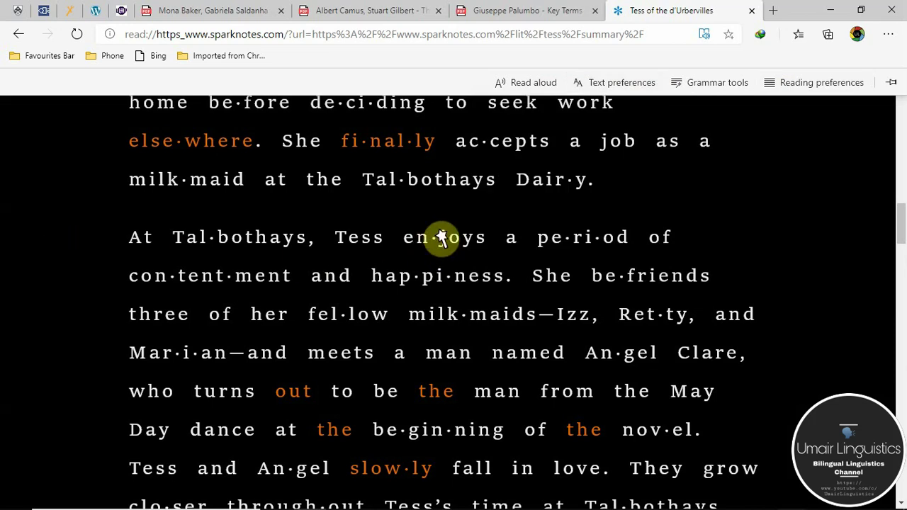
- Turn on the Windows Magnifier and view the picture dictionary images for the word "enjoys"
key("super")
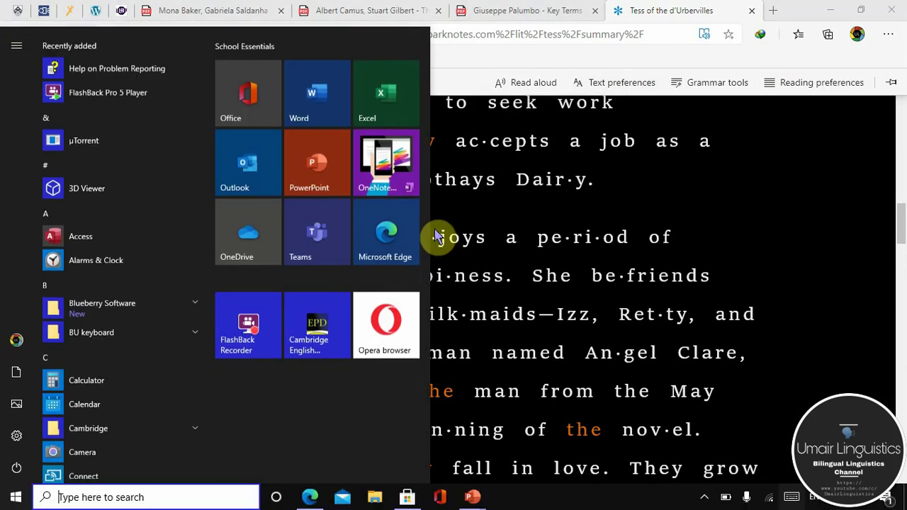
key("super")
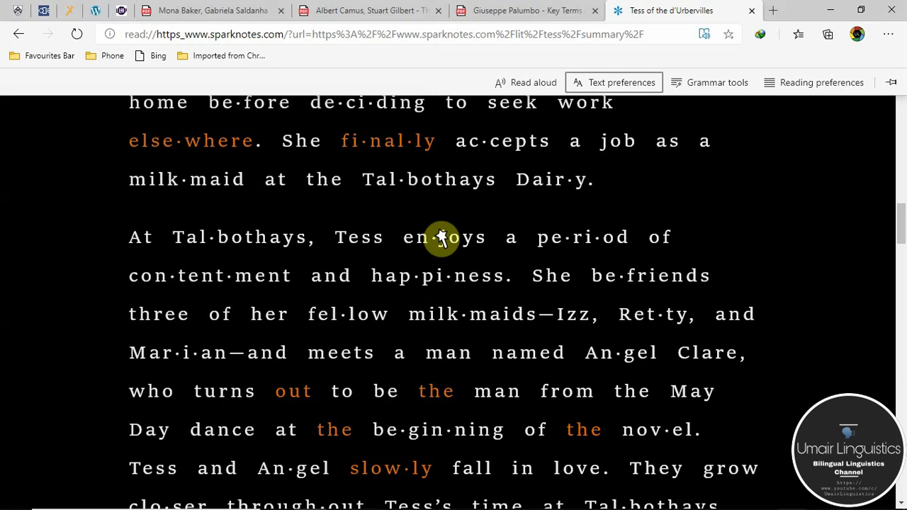
key("super+plus")
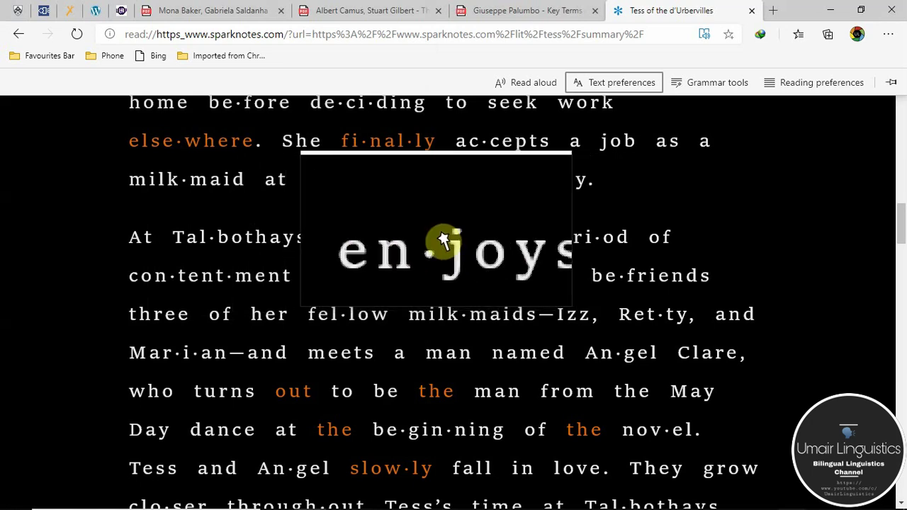
left_click(452, 244)
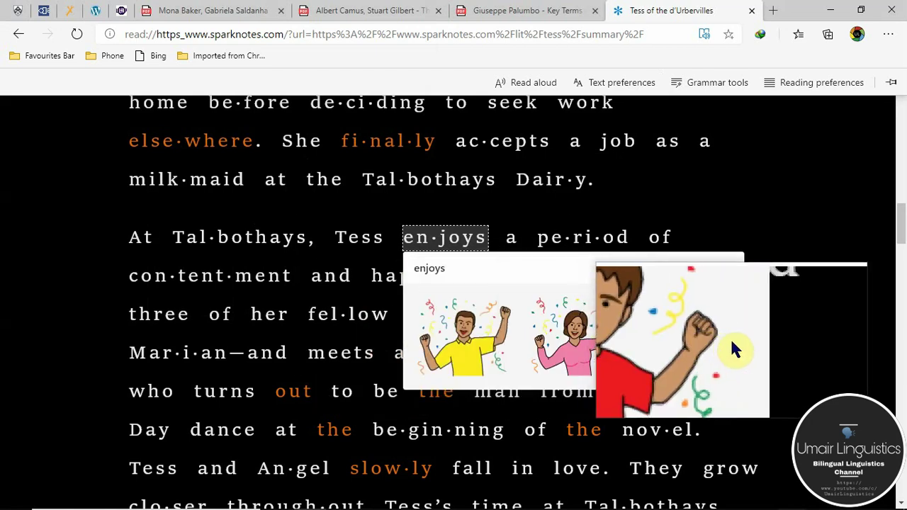
left_click(675, 195)
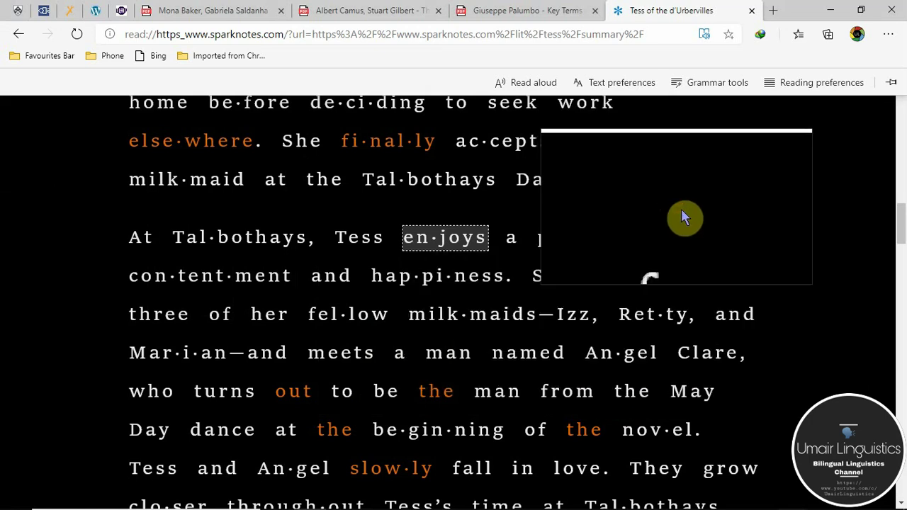
- Translate the entire page into Urdu and turn the page translation off again
left_click(768, 98)
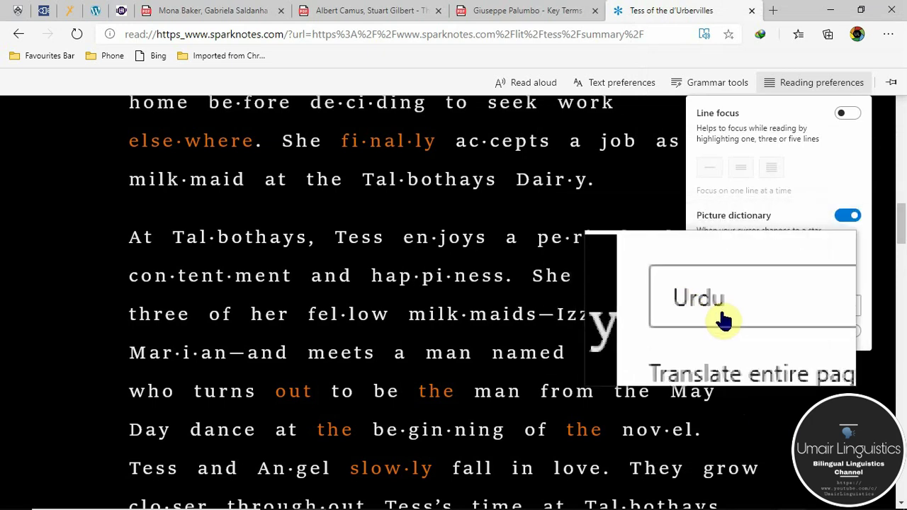
left_click(779, 304)
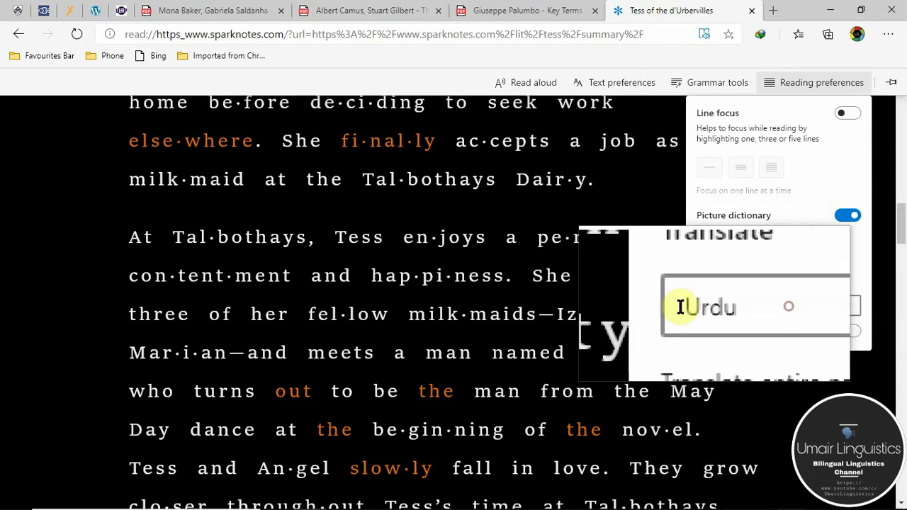
left_click(715, 484)
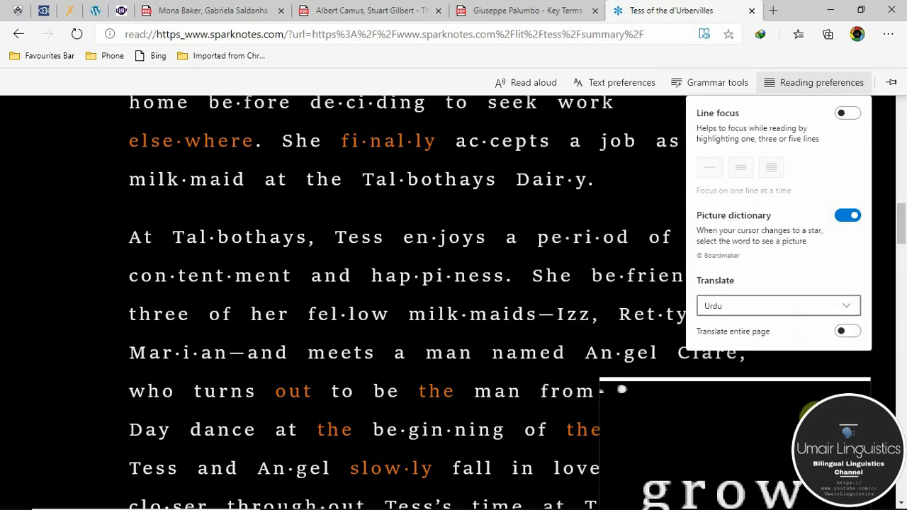
left_click(847, 331)
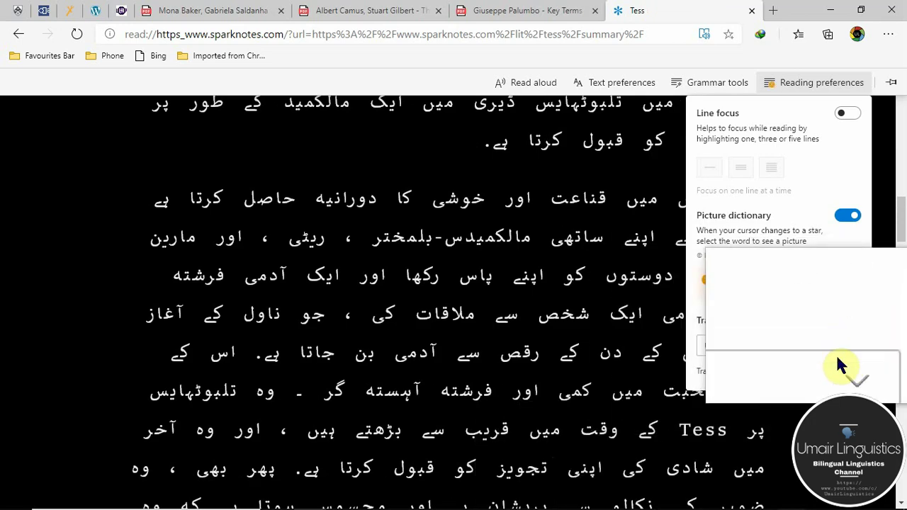
left_click(846, 371)
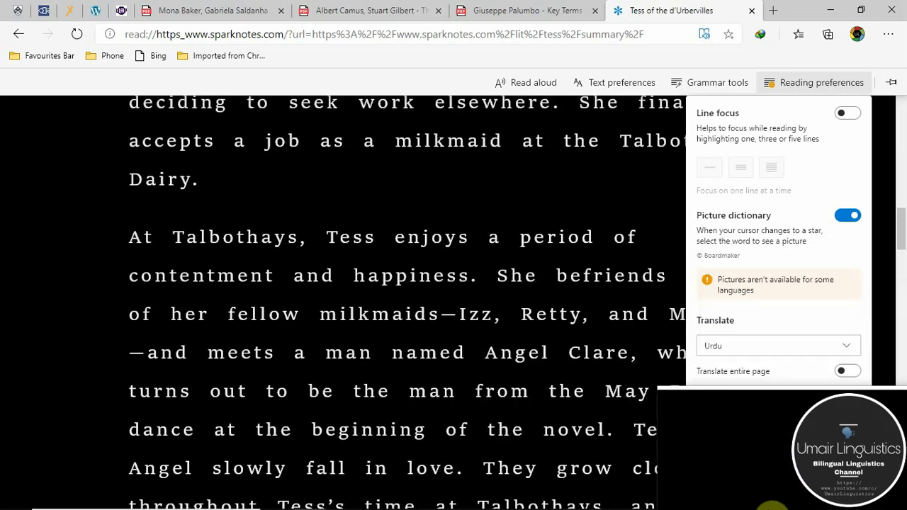
- Set the translation language to Danish and translate the entire page
left_click(740, 354)
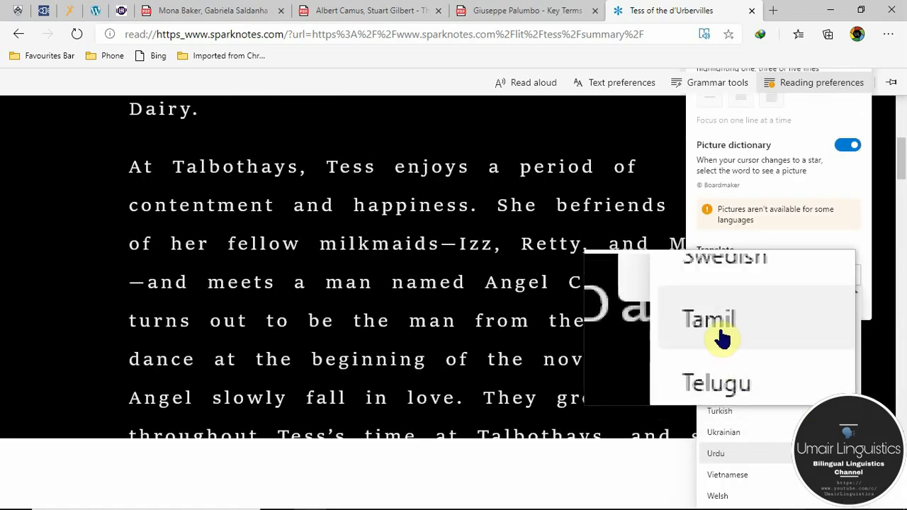
scroll(721, 370, "up", 15)
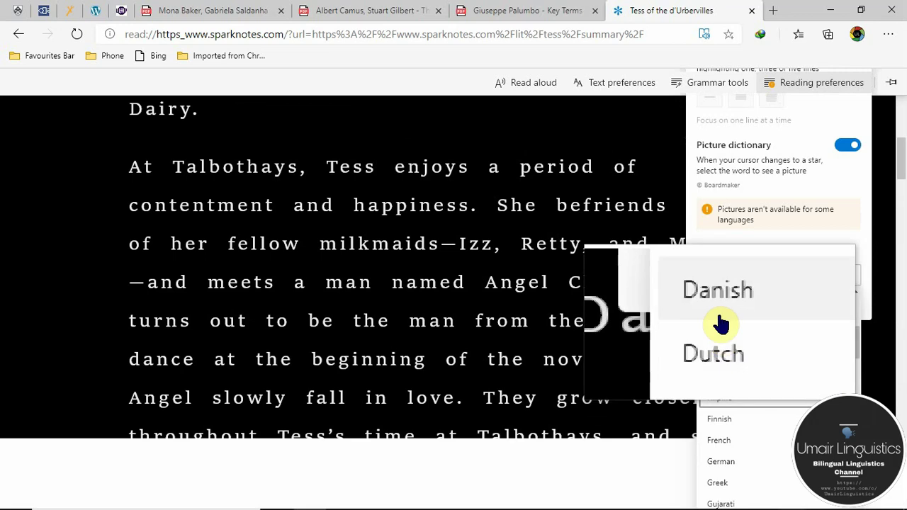
scroll(721, 326, "up", 5)
left_click(723, 315)
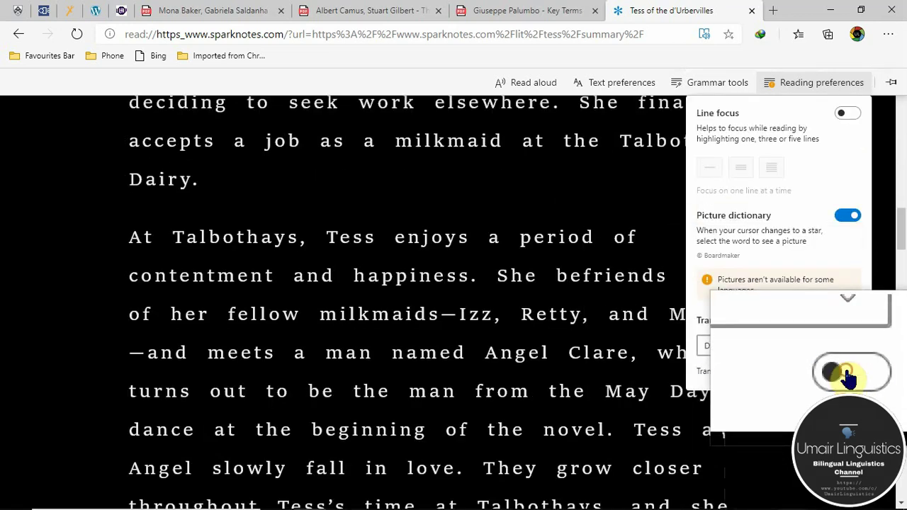
left_click(848, 379)
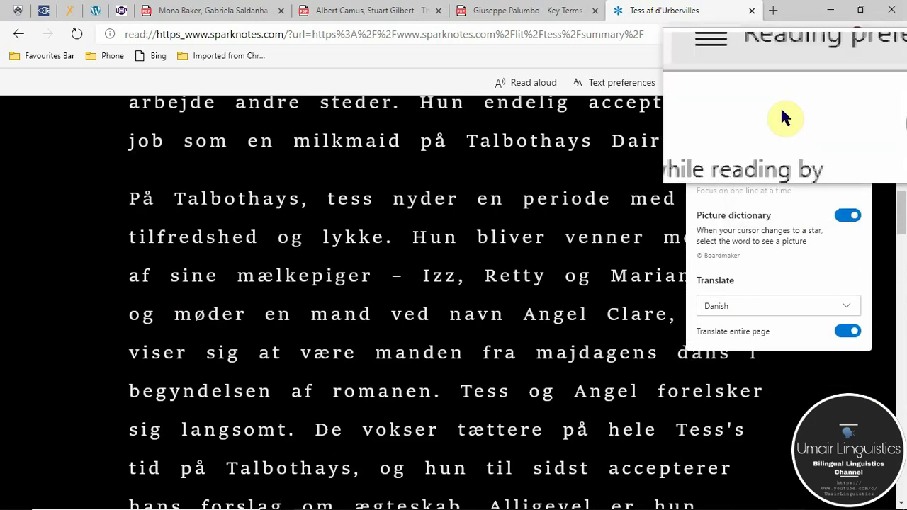
left_click(792, 83)
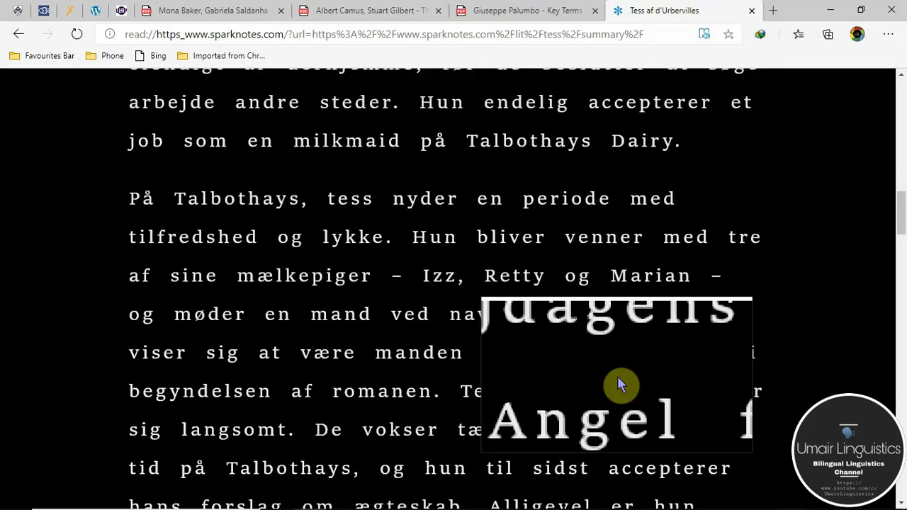
mouse_move(860, 54)
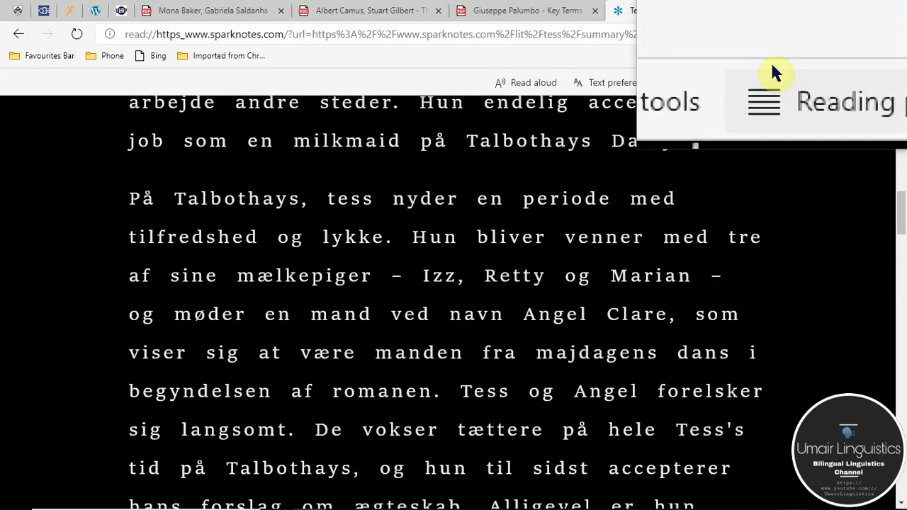
left_click(772, 82)
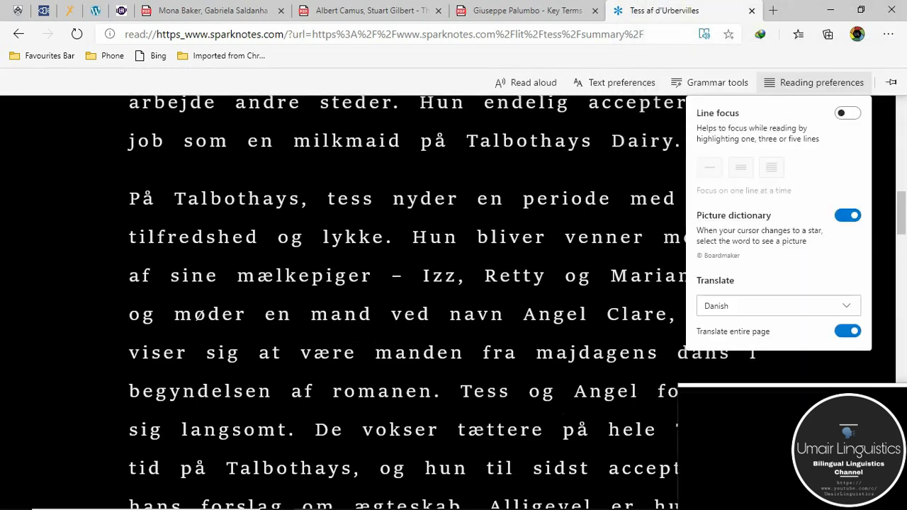
left_click(591, 356)
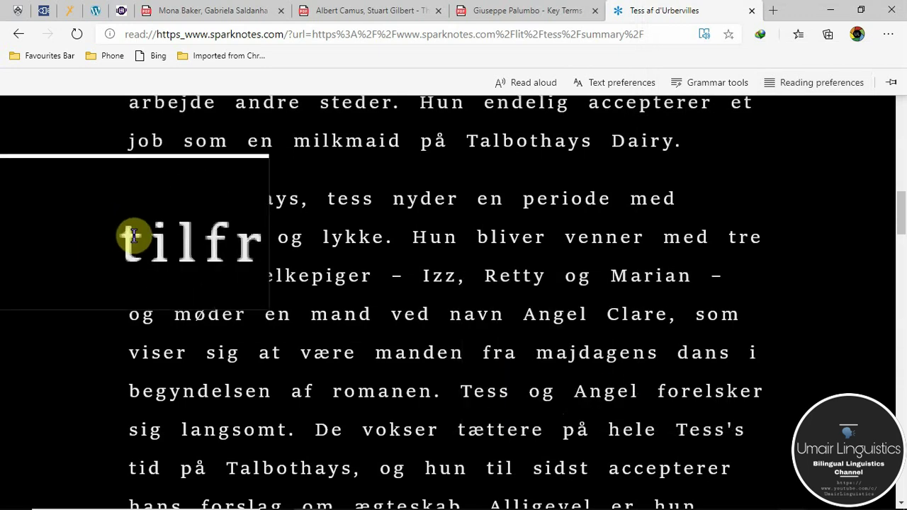
- Return to the original SparkNotes page and reopen it in Immersive Reader
left_click(13, 35)
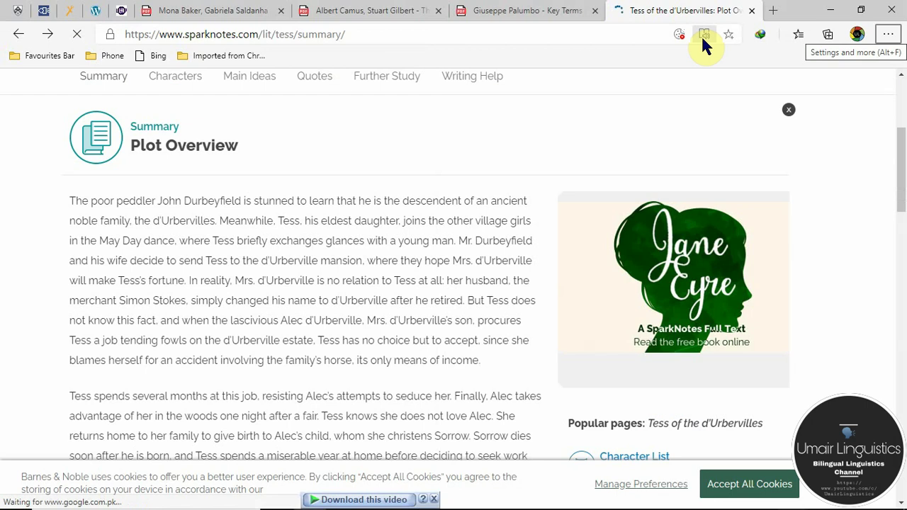
left_click(702, 39)
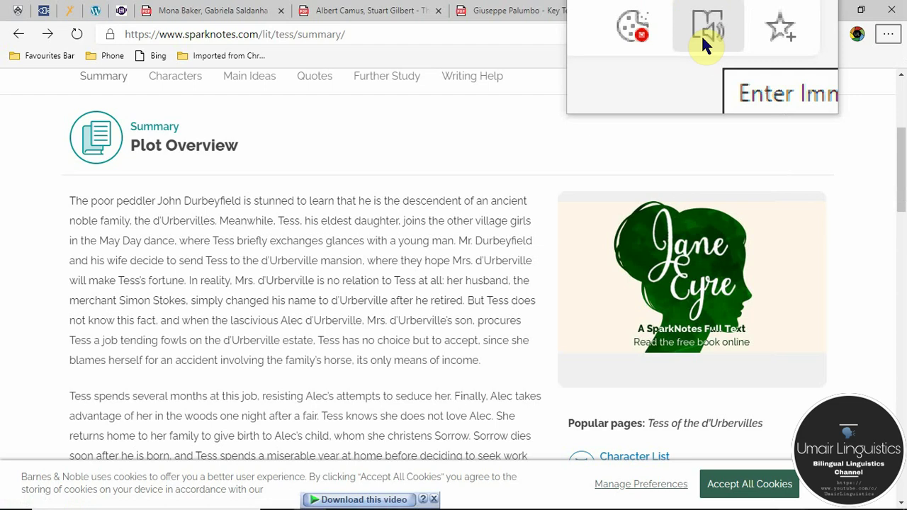
left_click(702, 37)
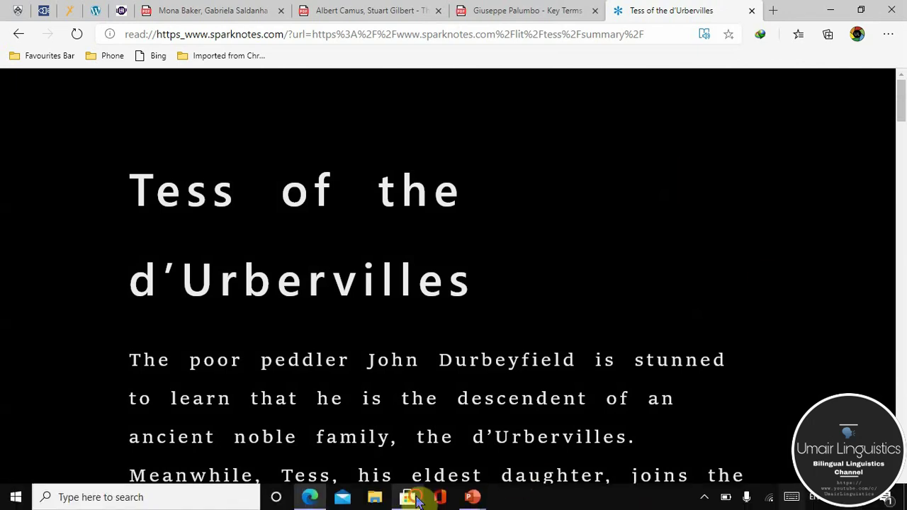
- Switch to Microsoft Store to view the Immersive Reader Offline Extension page, and minimize the store window
left_click(411, 496)
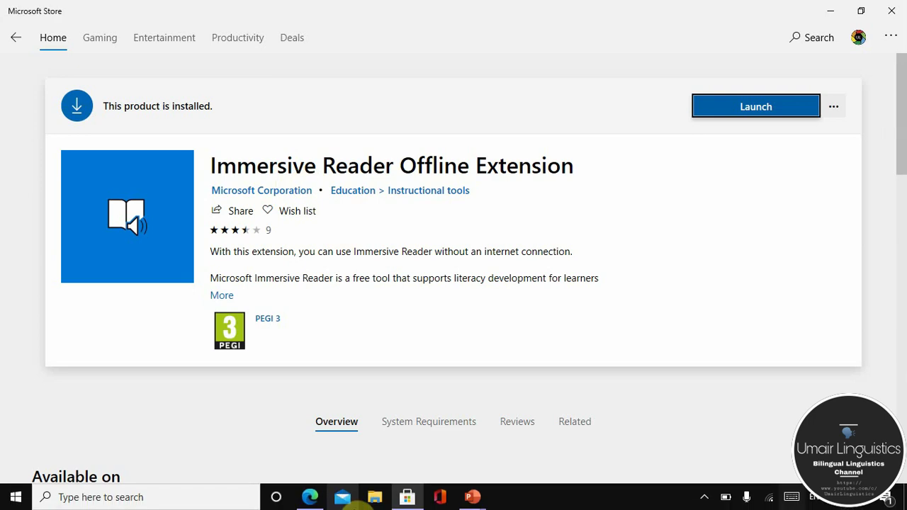
mouse_move(407, 504)
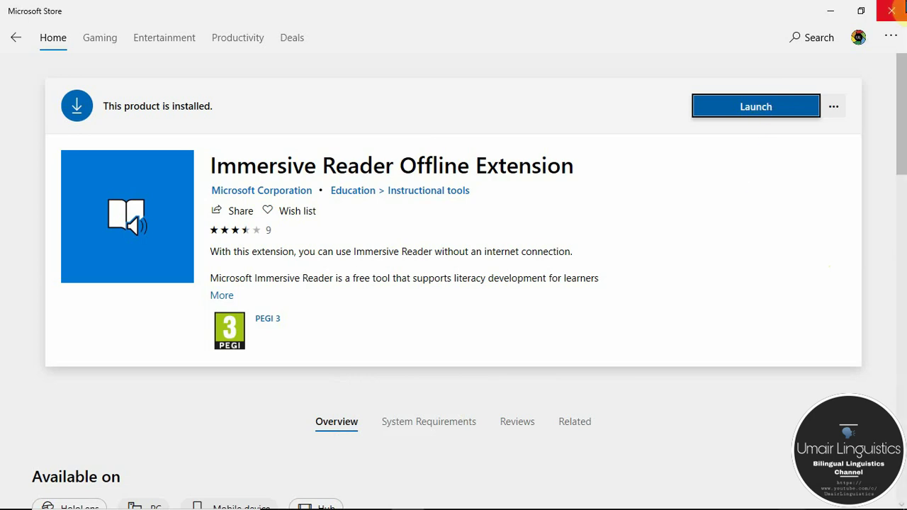
left_click(827, 12)
- Exit Immersive Reader to look at the web version of the plot overview and enter the reader view again
mouse_move(678, 73)
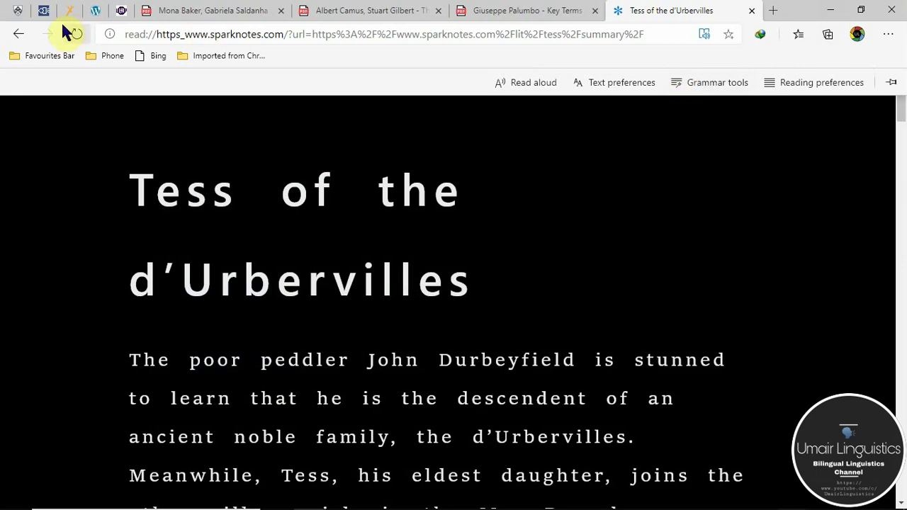
left_click(17, 34)
scroll(397, 320, "down", 2)
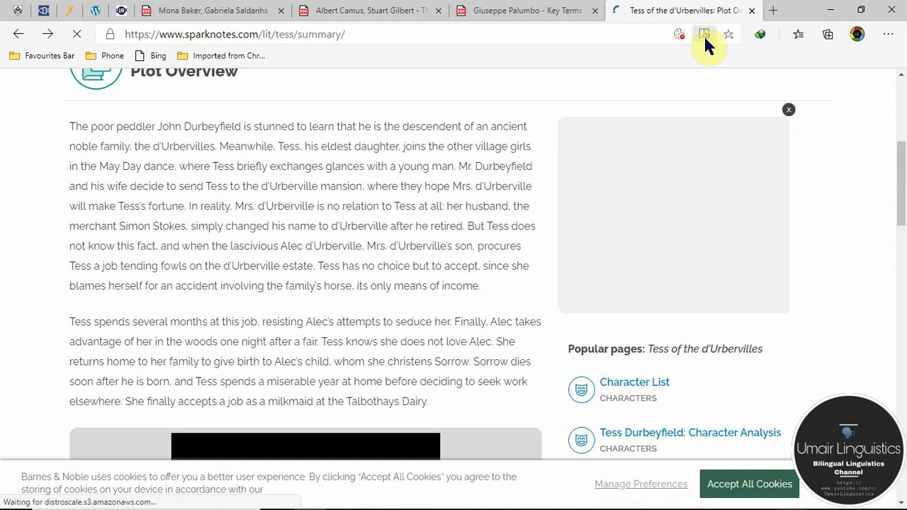
left_click(703, 34)
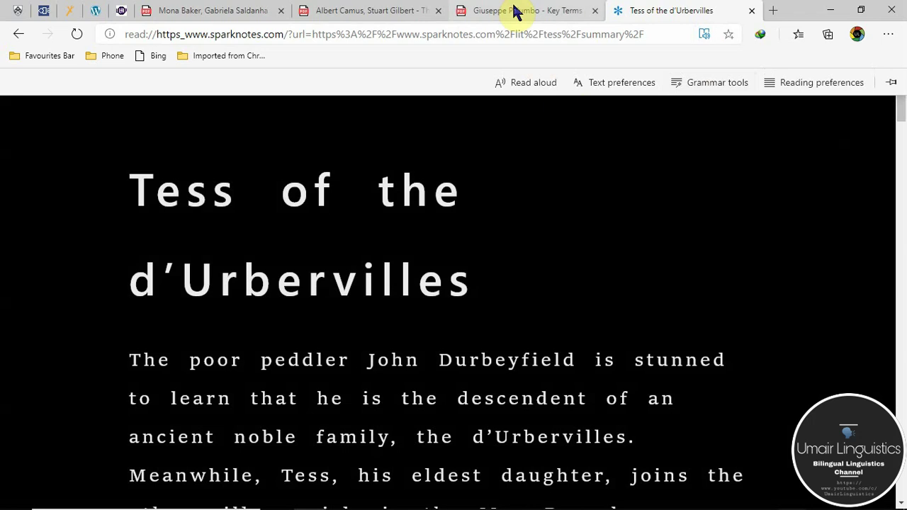
- In the PDF of The Plague, draw a short light-blue stroke beside the title and activate the Highlight tool
left_click(364, 14)
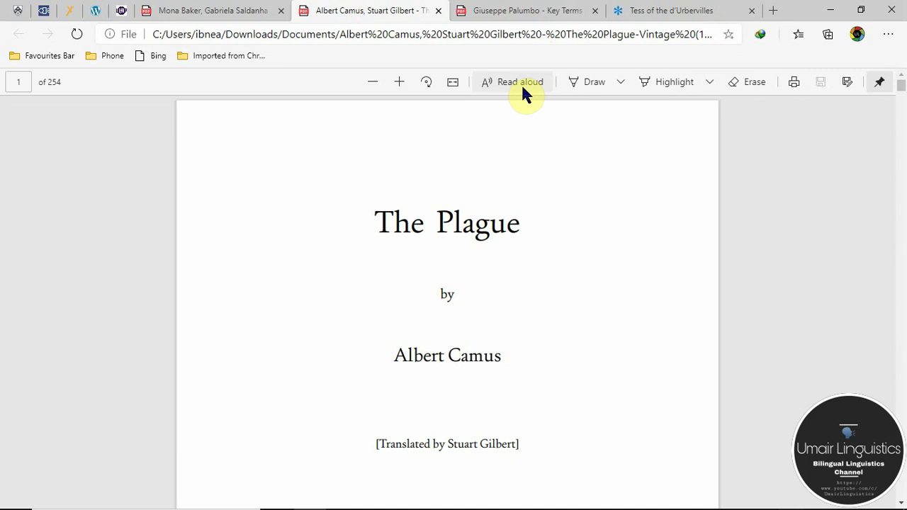
left_click(398, 82)
left_click(619, 82)
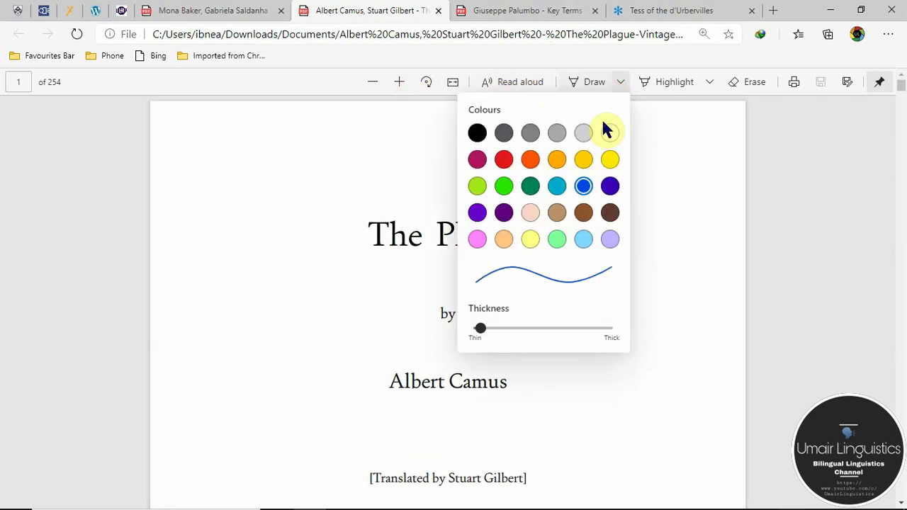
left_click(556, 186)
left_click_drag(693, 231, 741, 227)
left_click(658, 81)
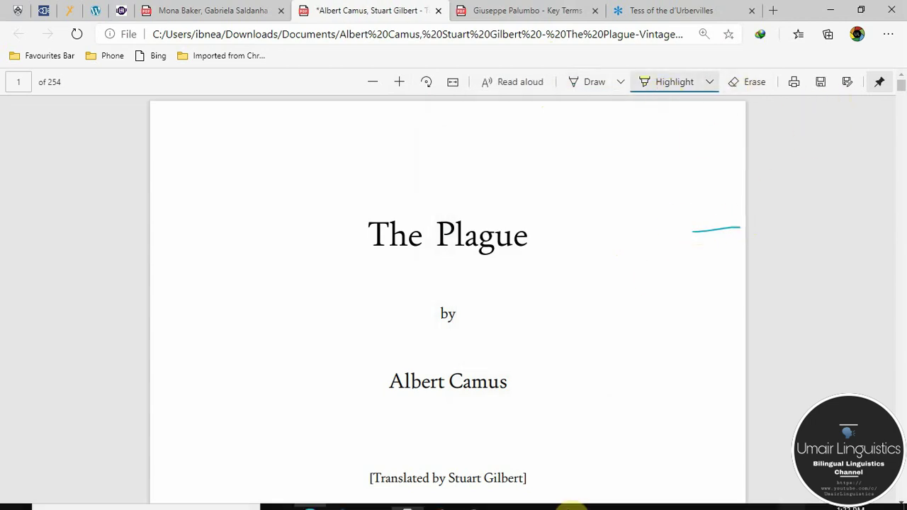
- Switch to the running PowerPoint slide show with the "Features of this Tool" slide
mouse_move(481, 500)
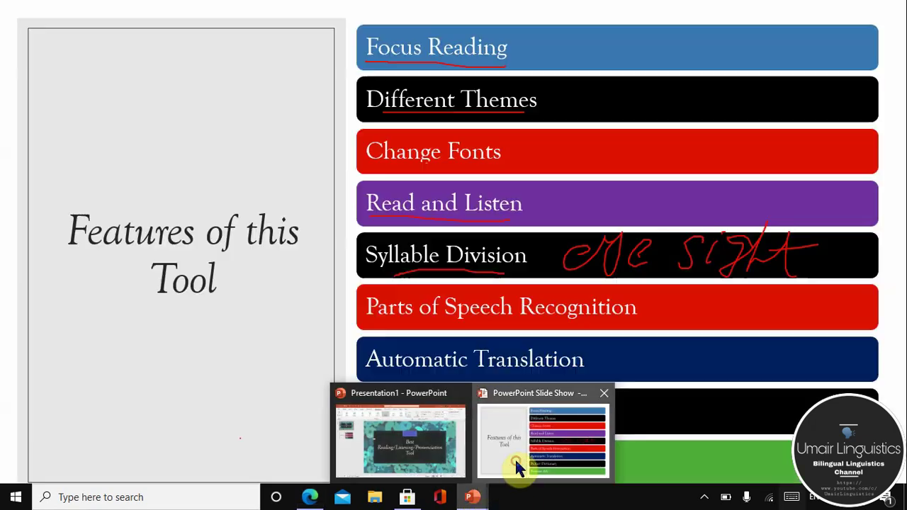
left_click(514, 458)
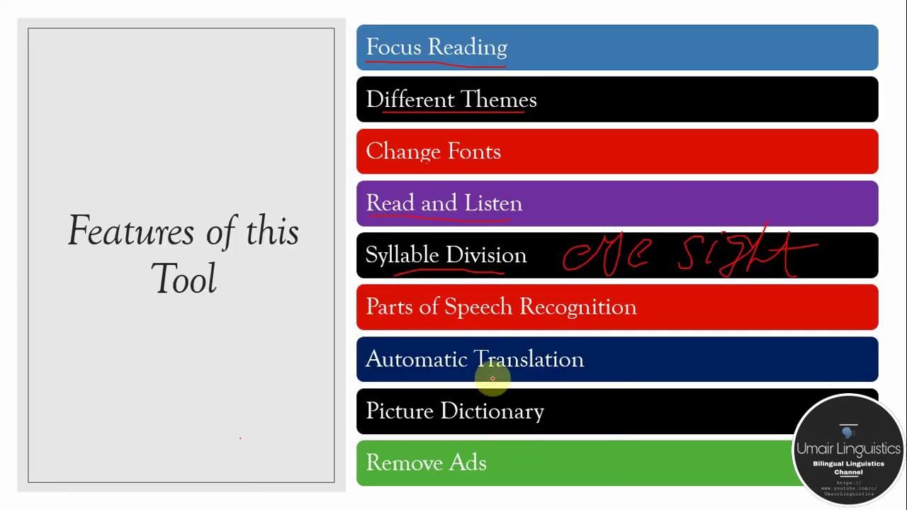